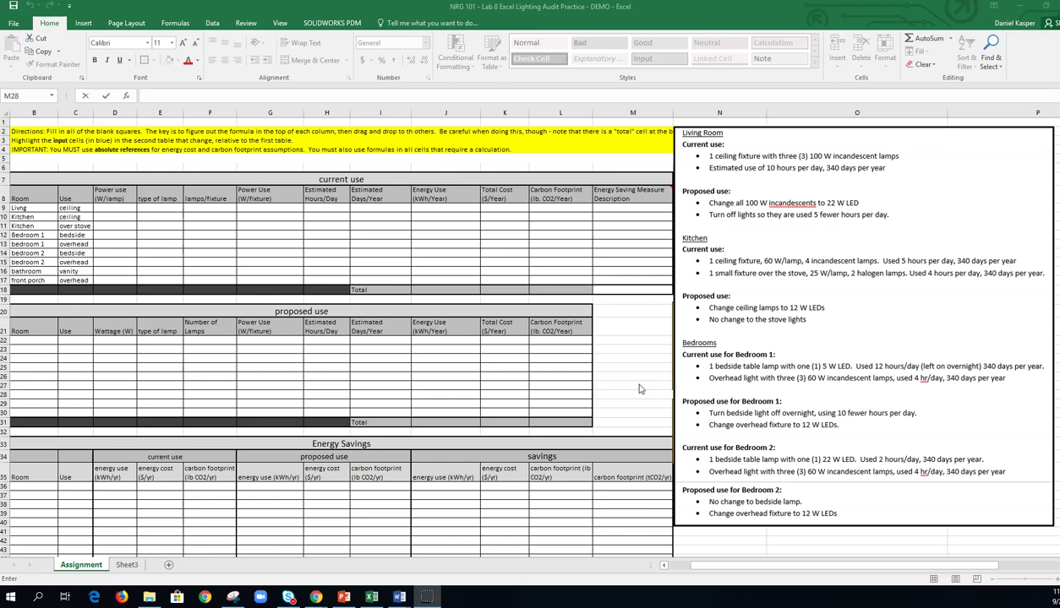
Correct the misspelled first room name in B9 to 'Living'
left_click(642, 389)
left_click(114, 207)
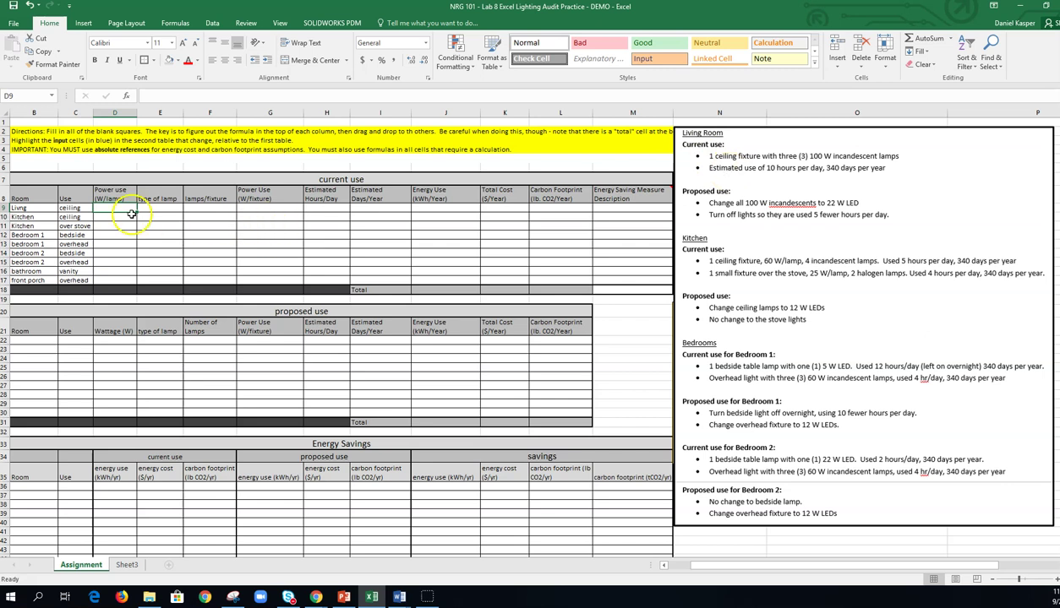
left_click(42, 207)
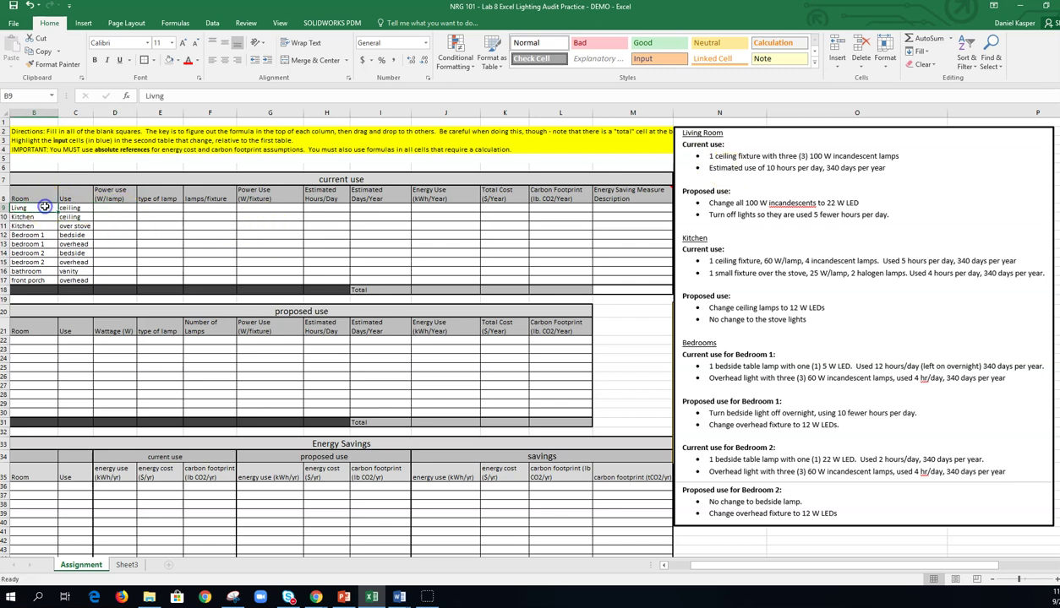
type("Living")
key("Return")
Look over the room, hours, days and lamps/fixture cells, ending on wattage cell D9
left_click(41, 224)
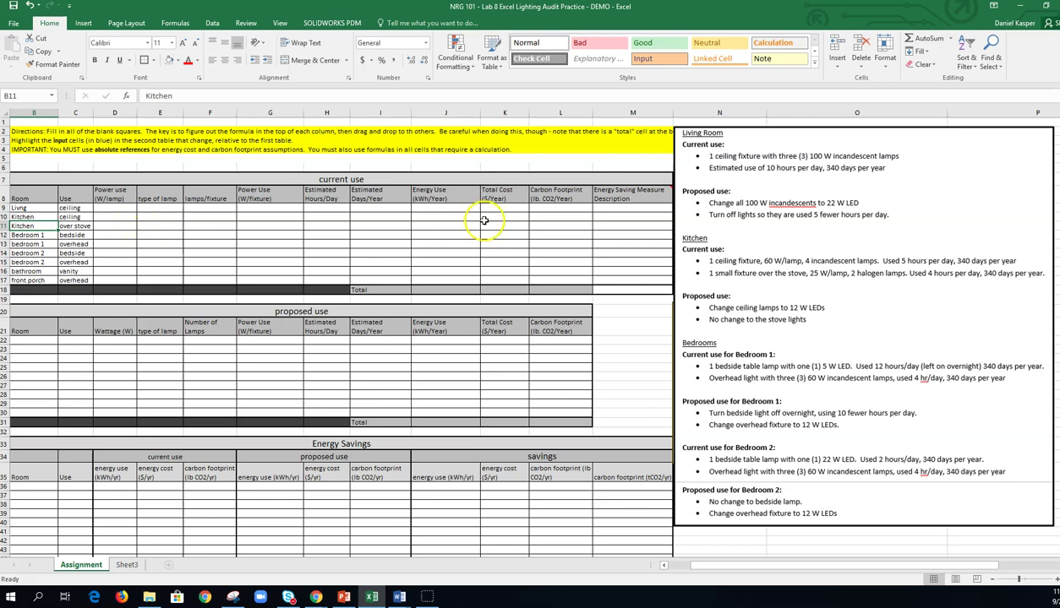
left_click(323, 205)
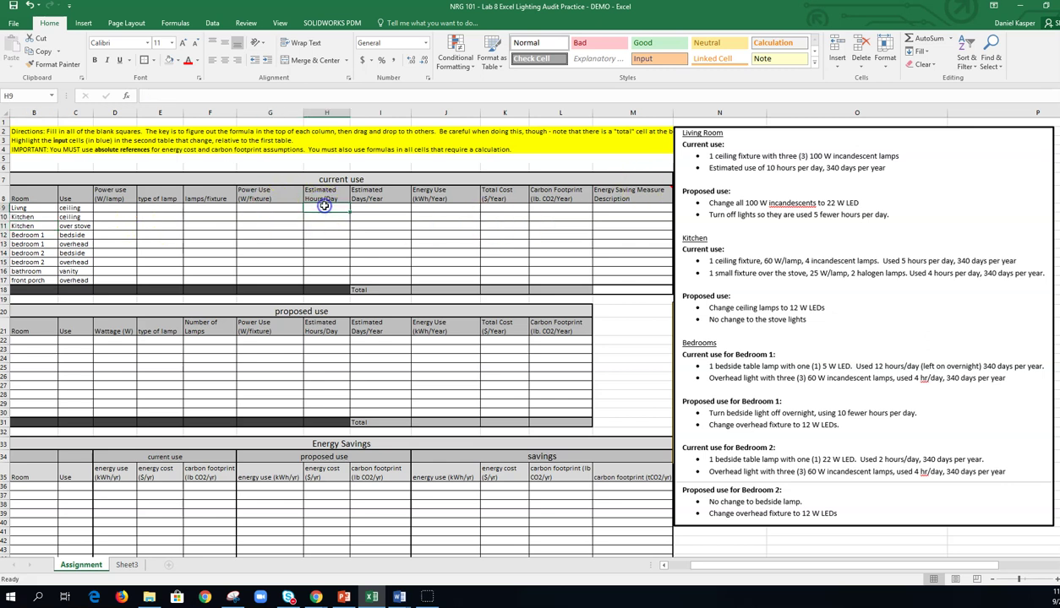
left_click(363, 207)
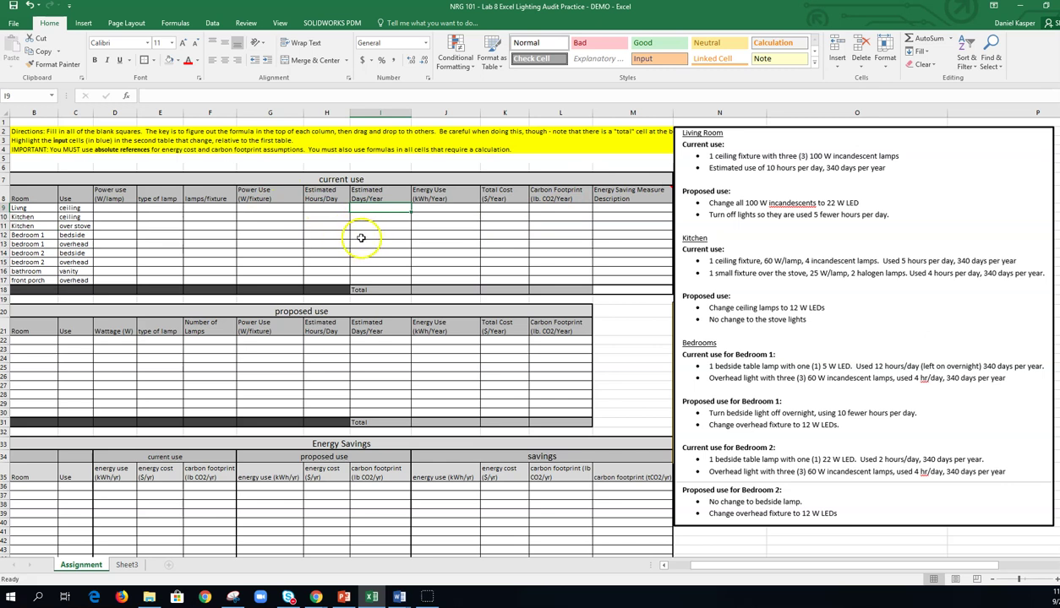
left_click(155, 258)
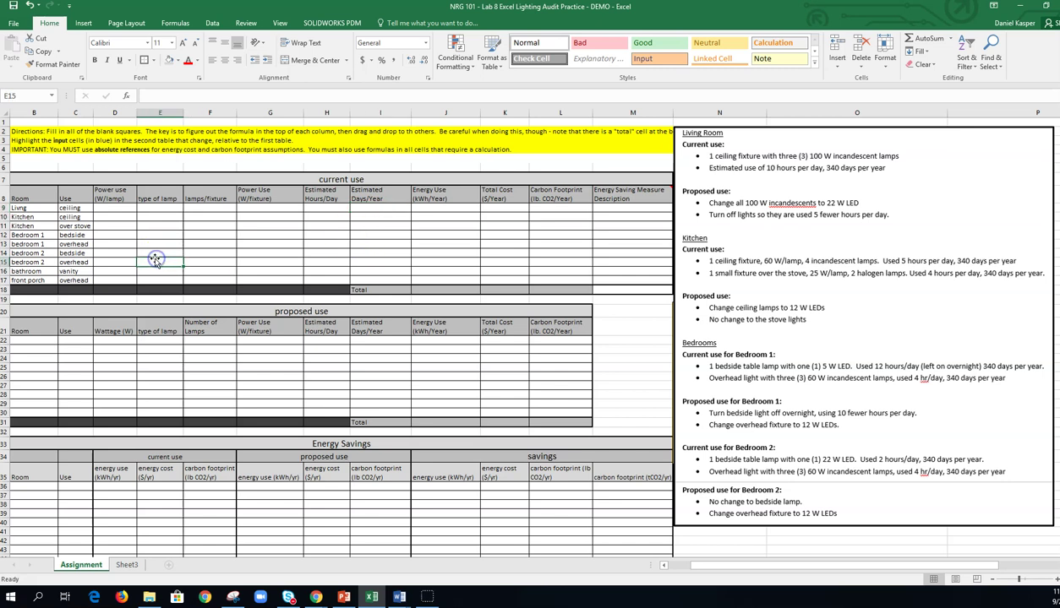
left_click(115, 209)
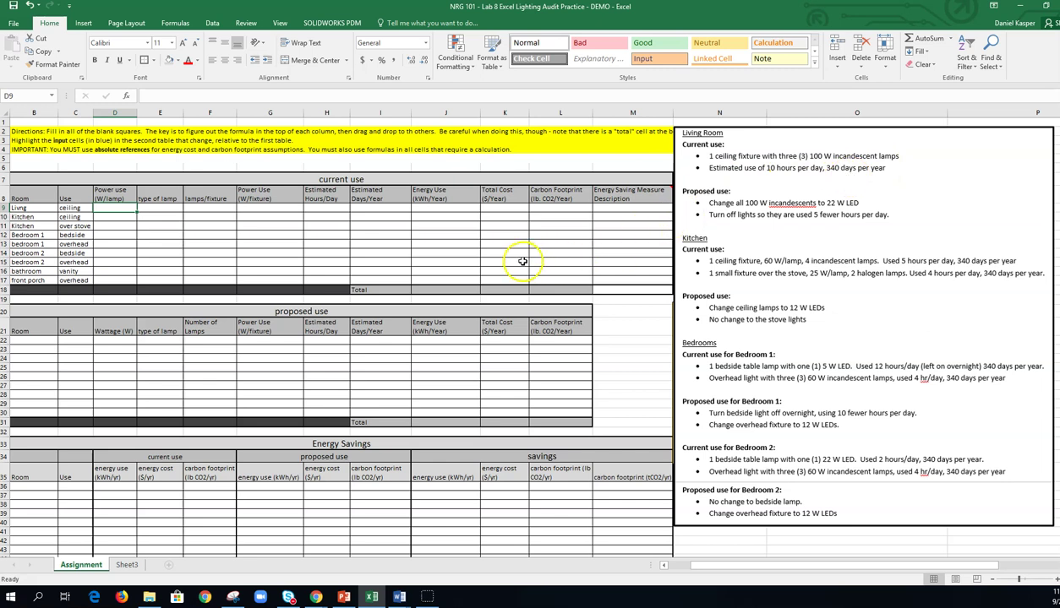
left_click(213, 262)
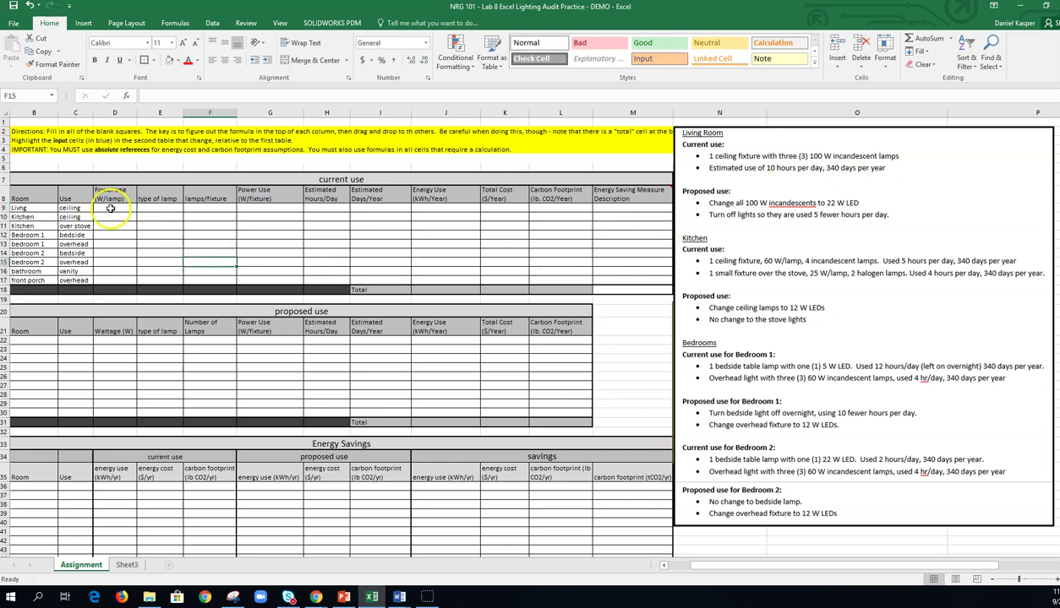
left_click(110, 209)
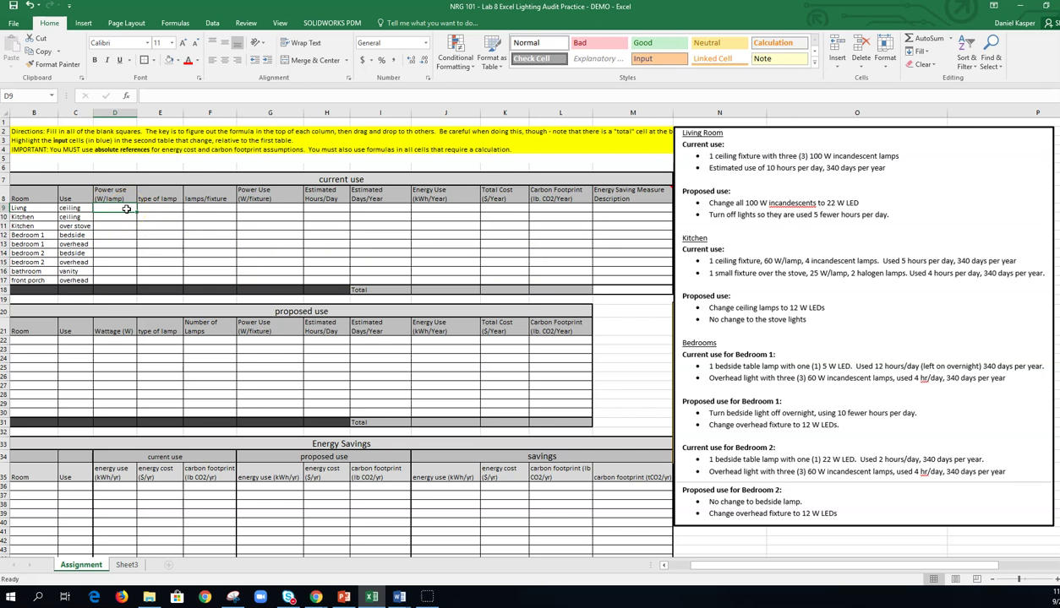
Enter 100 as the living room lamp wattage in D9, then revise it to read 100 W
left_click(179, 238)
type("100")
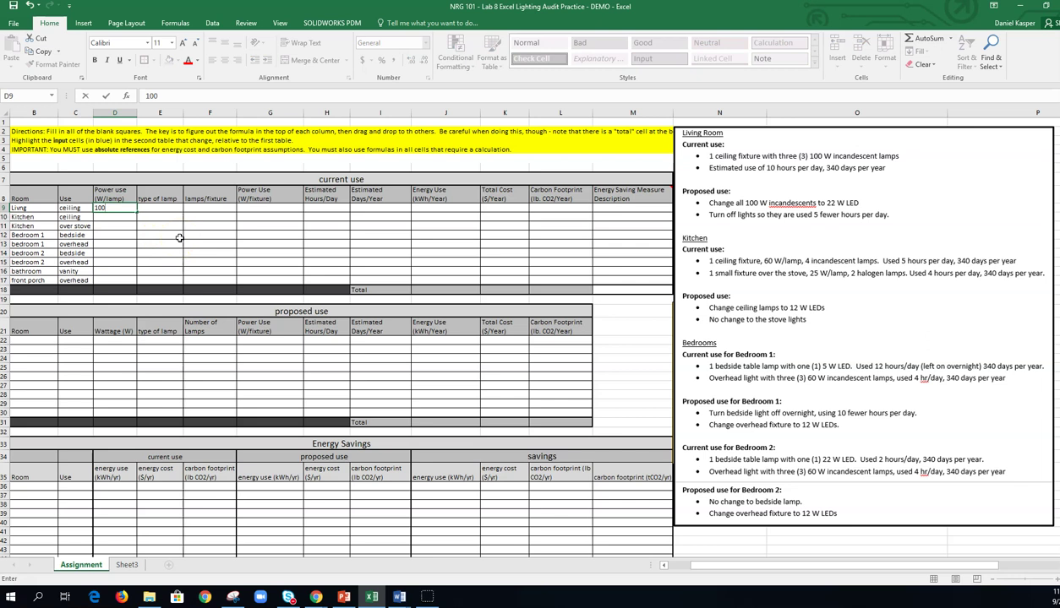
left_click(129, 223)
key("Tab")
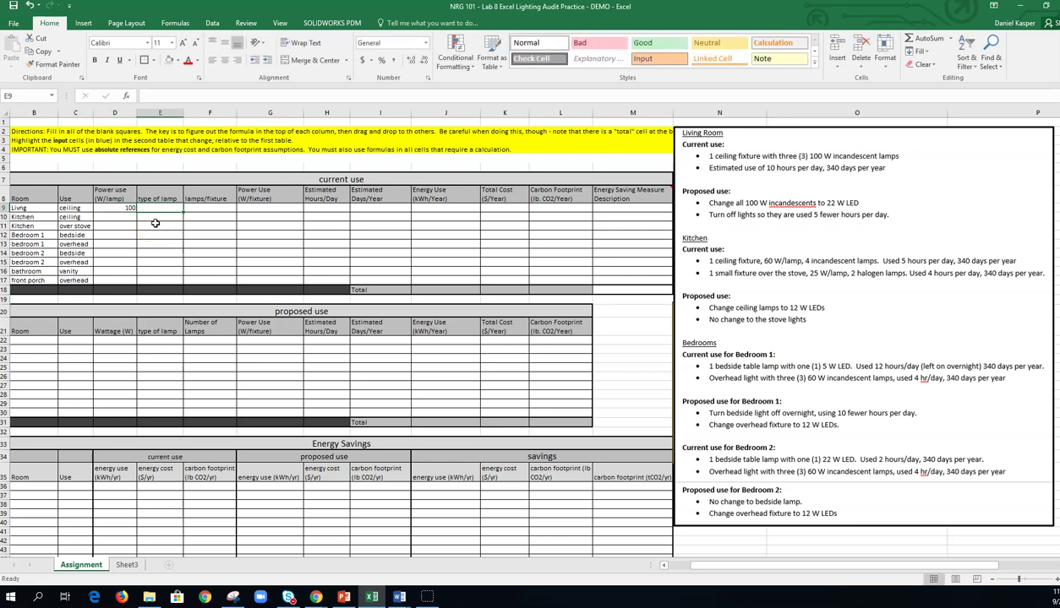
left_click(127, 211)
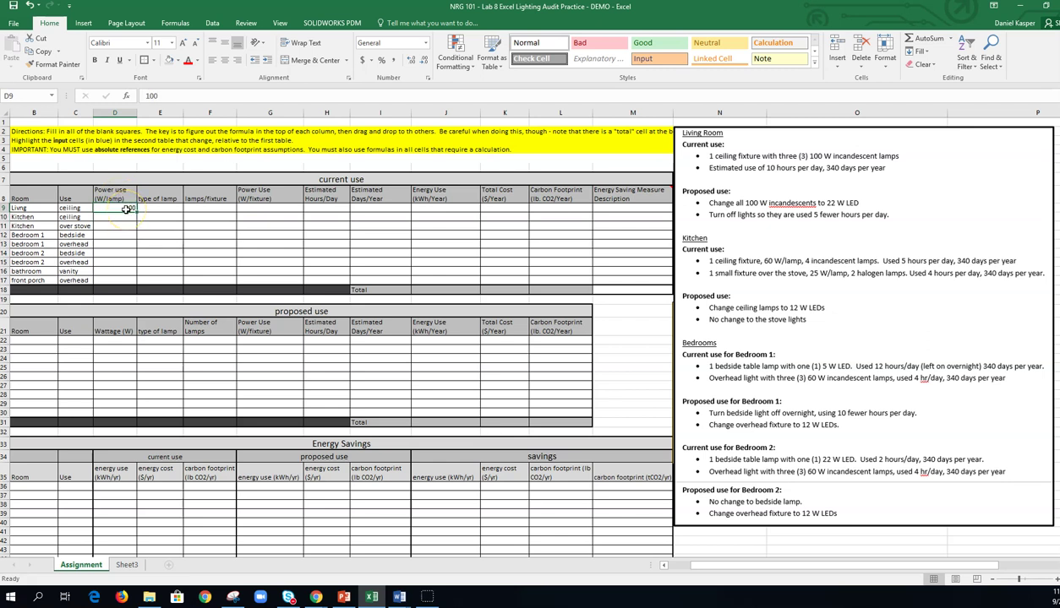
type("10")
key("Return")
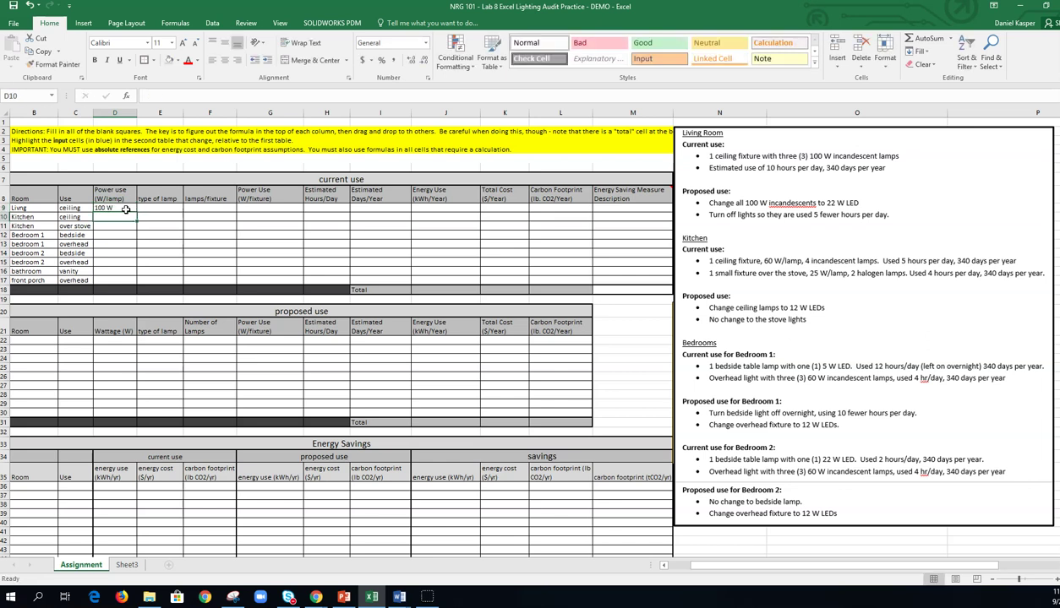
left_click(127, 208)
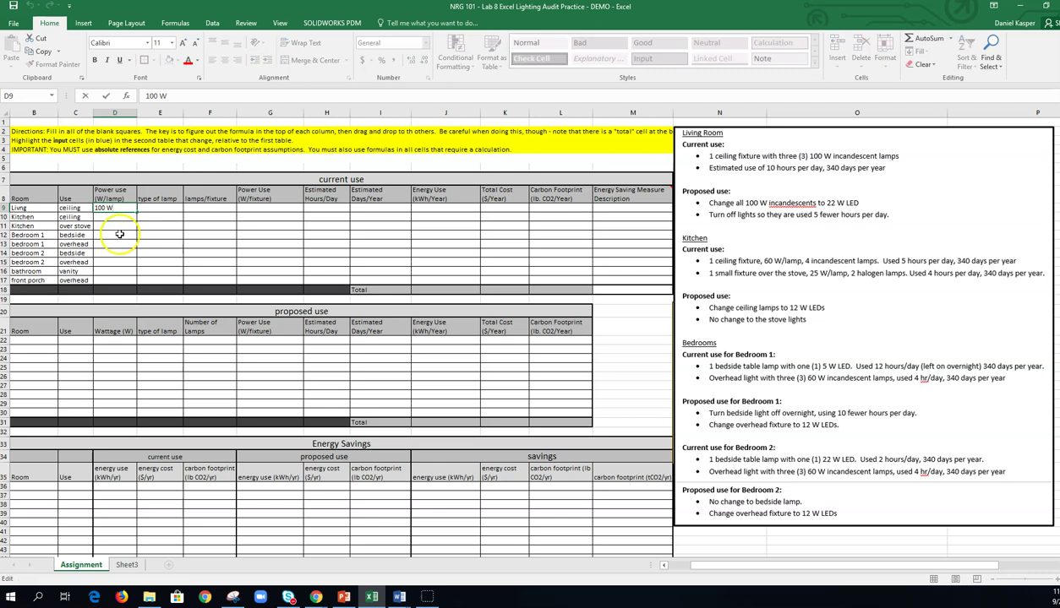
Remove the ' W' unit so D9 holds the plain number 100
double_click(123, 207)
key("Return")
left_click(123, 207)
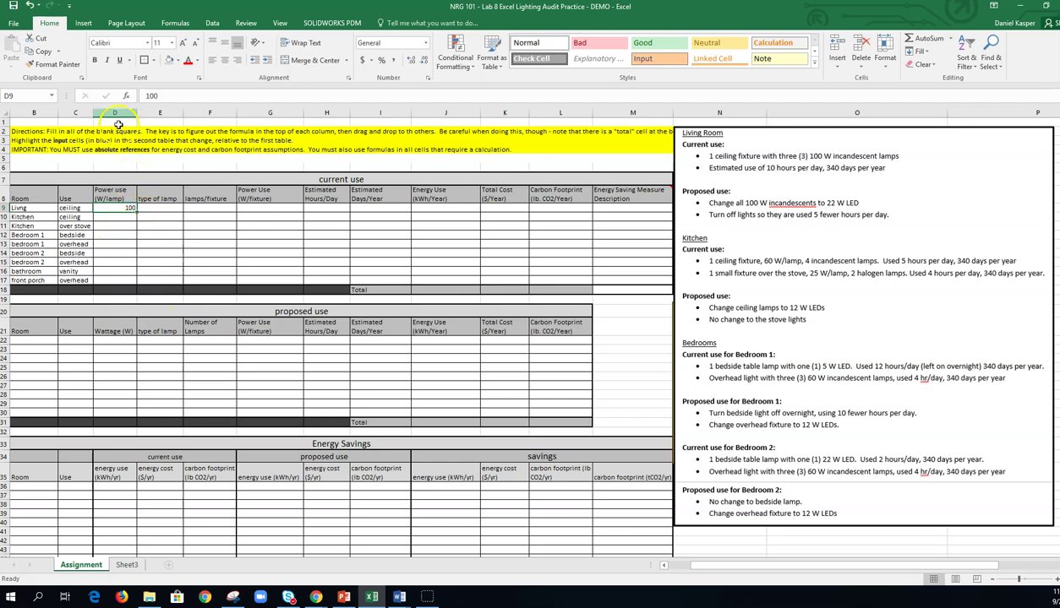
Review the headers from Power use (W/lamp) through Estimated Days/Year
left_click(114, 198)
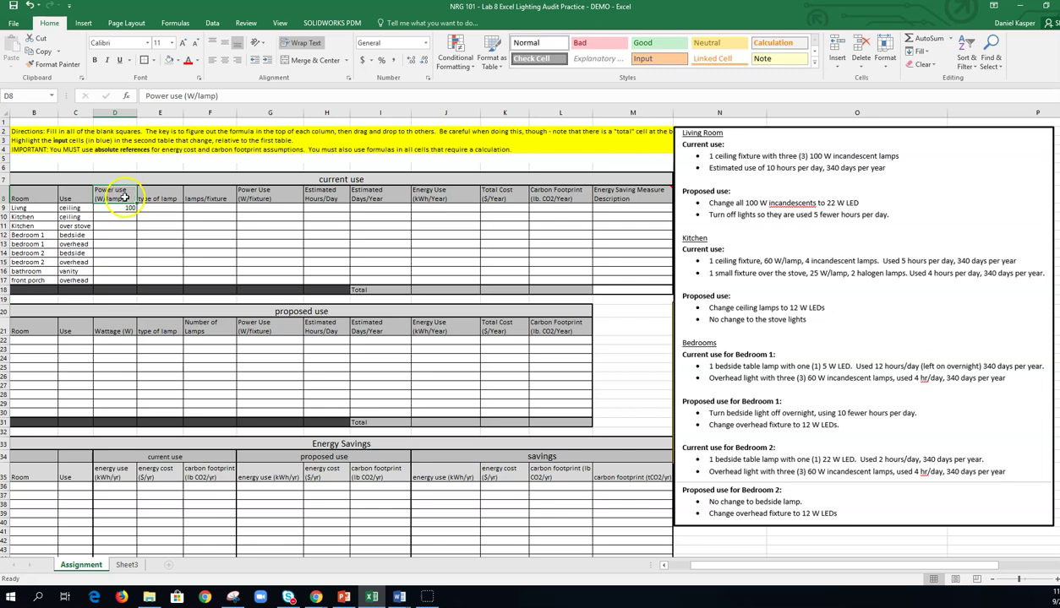
left_click(216, 196)
left_click(272, 196)
left_click(321, 194)
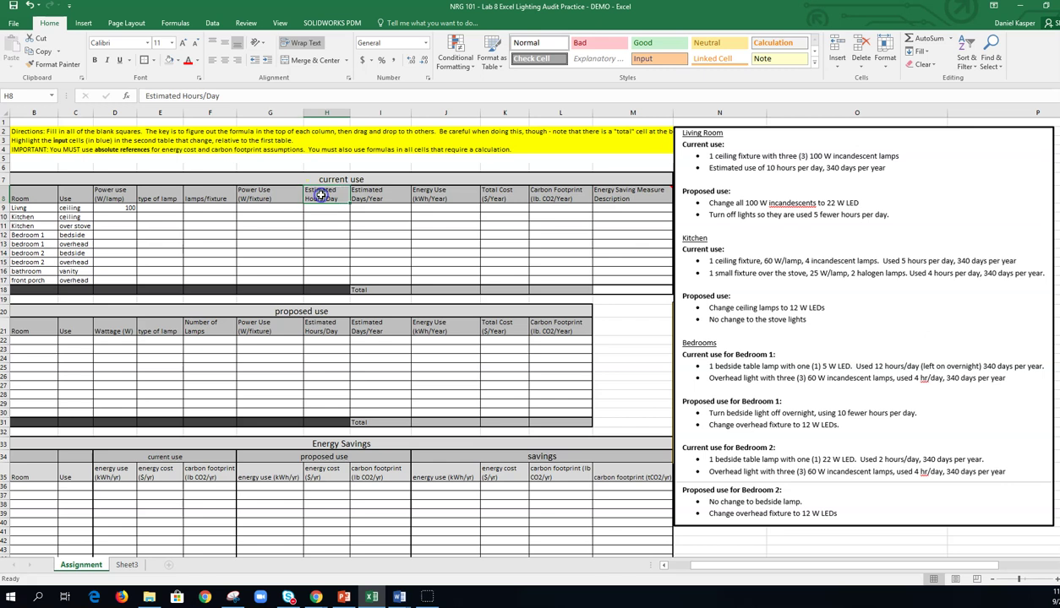
left_click(359, 195)
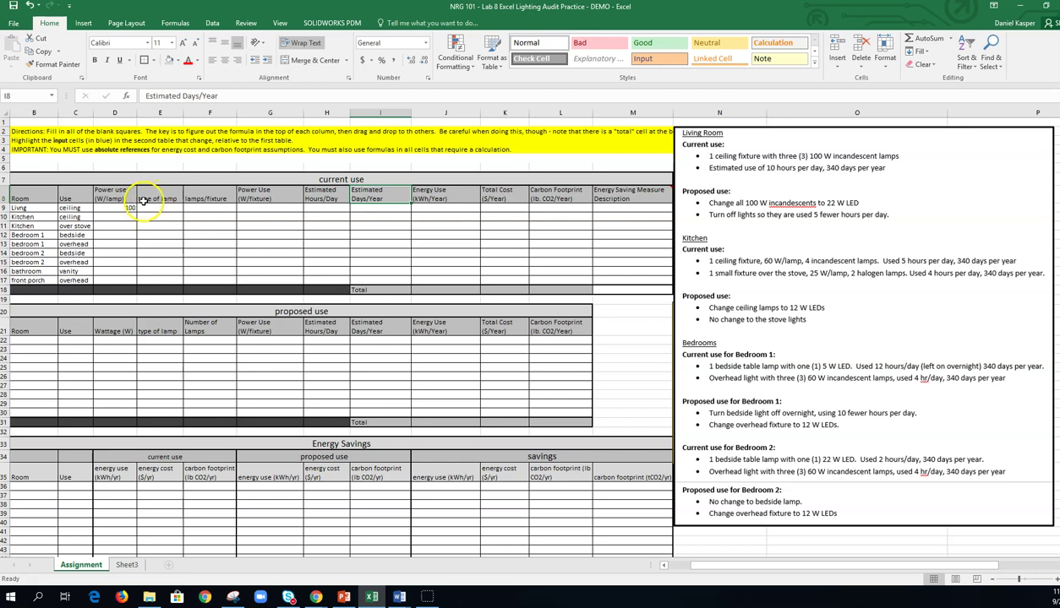
left_click(123, 196)
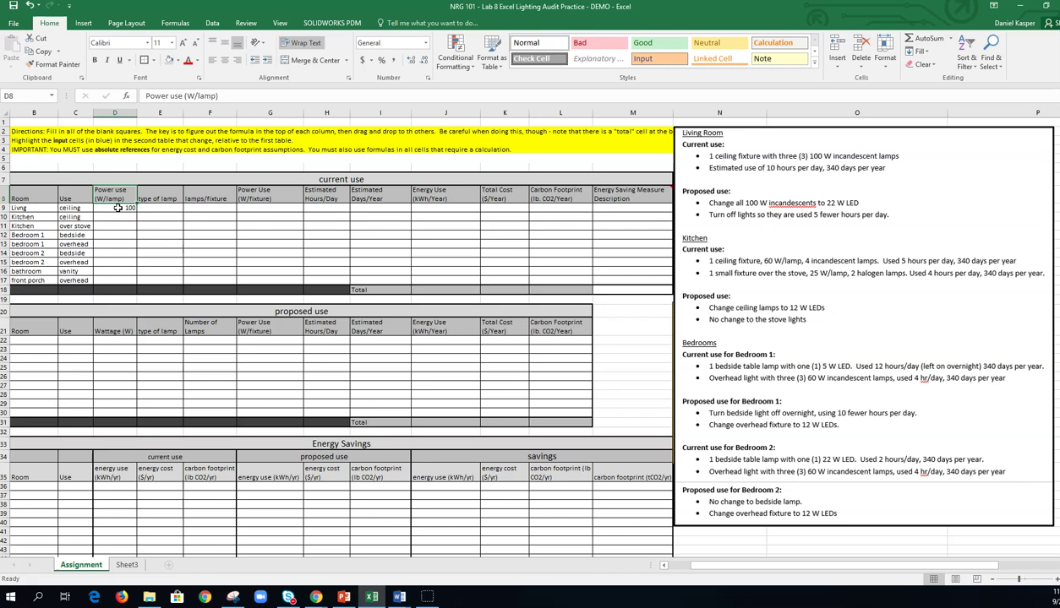
Step through the use entries in column C, from living room ceiling to bedside
left_click(77, 207)
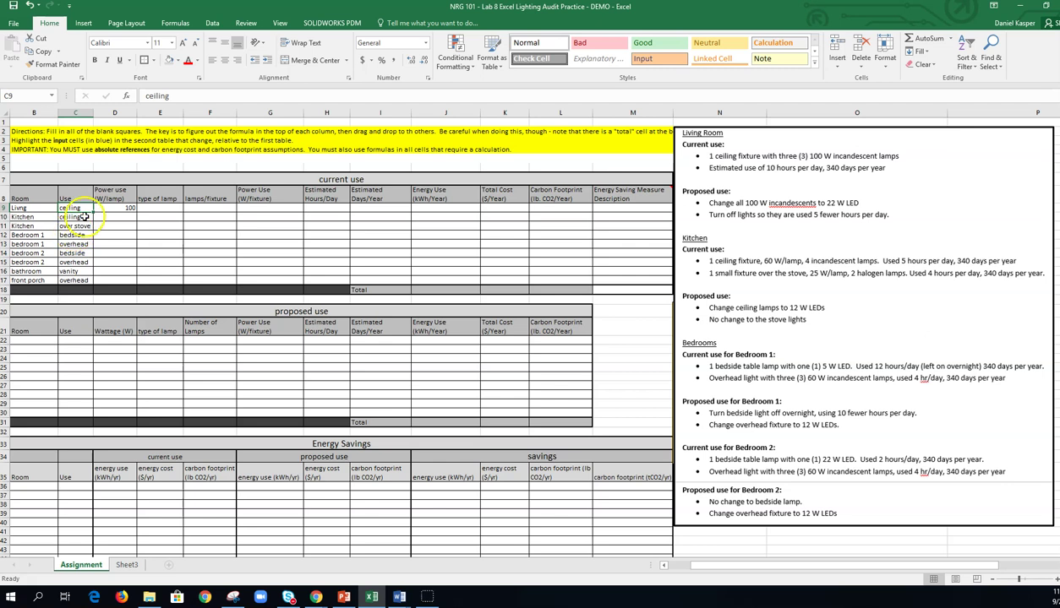
left_click(76, 218)
left_click(76, 226)
left_click(74, 235)
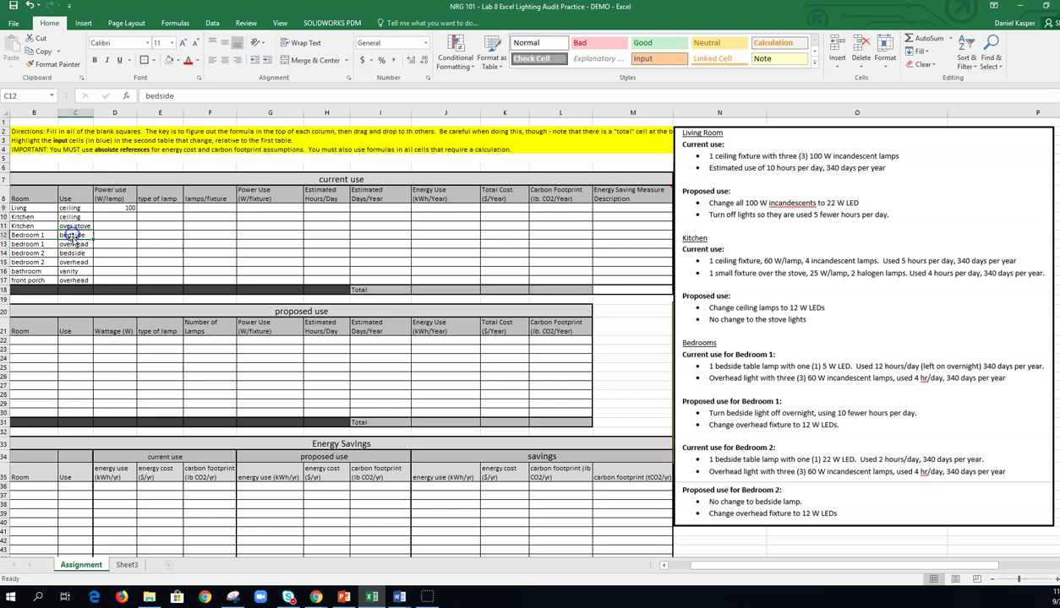
left_click(72, 244)
left_click(74, 253)
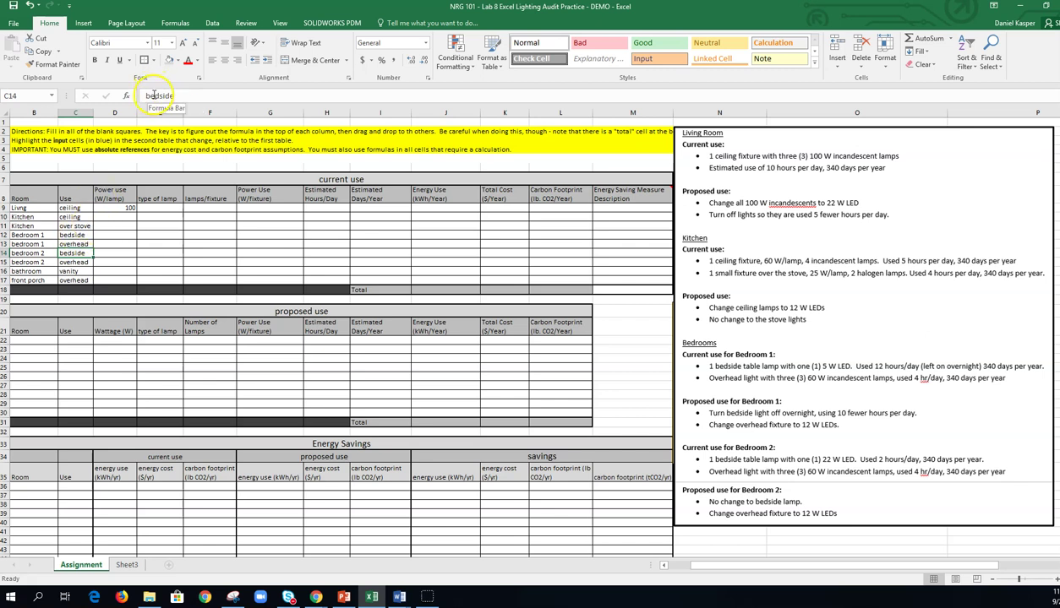
left_click(71, 217)
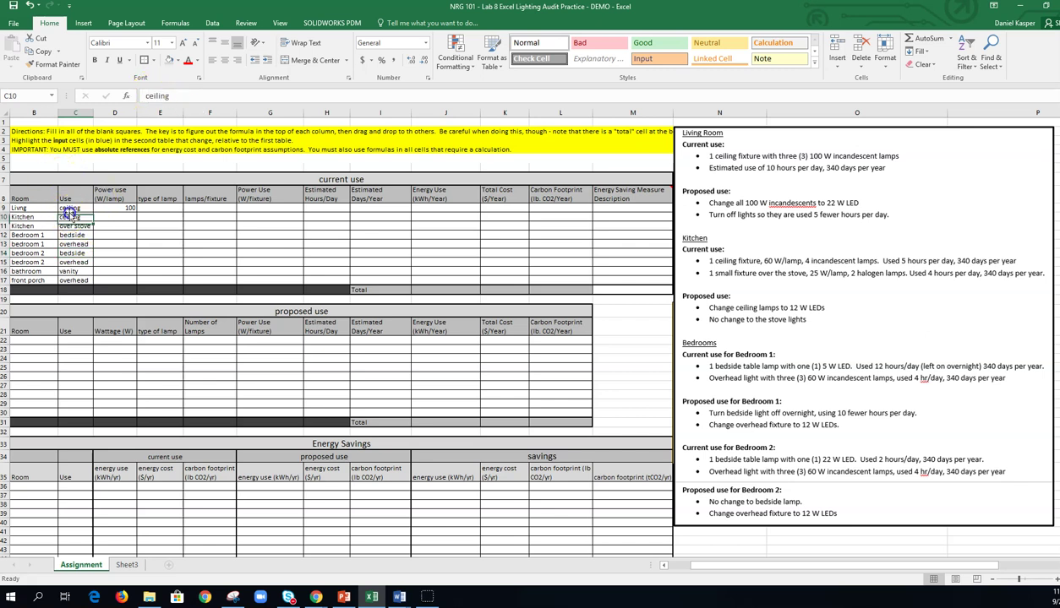
left_click(34, 227)
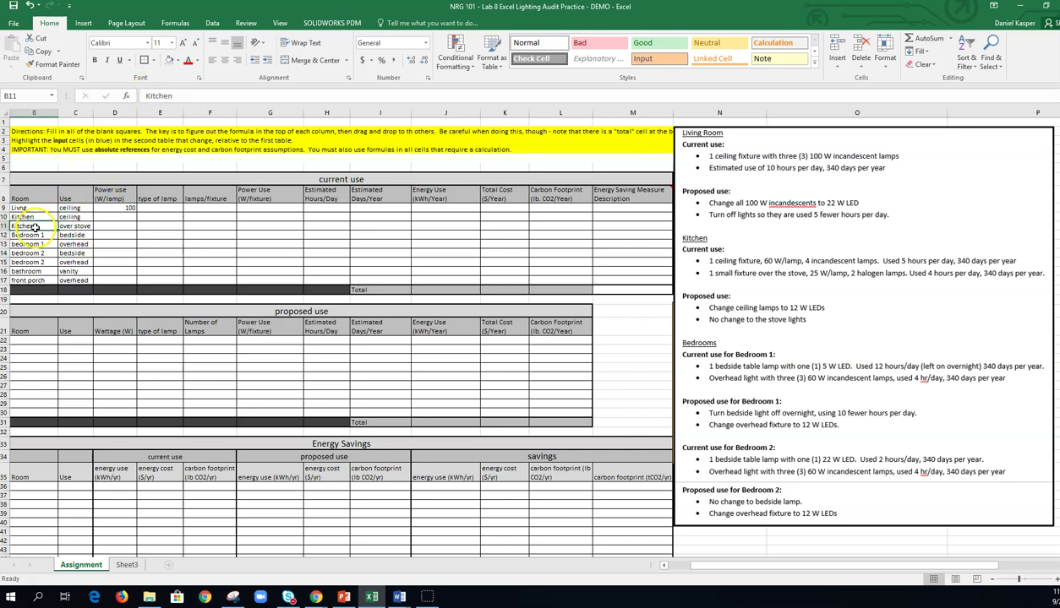
Edit D9 in the formula bar until the living room wattage reads 100
left_click(121, 208)
left_click(169, 95)
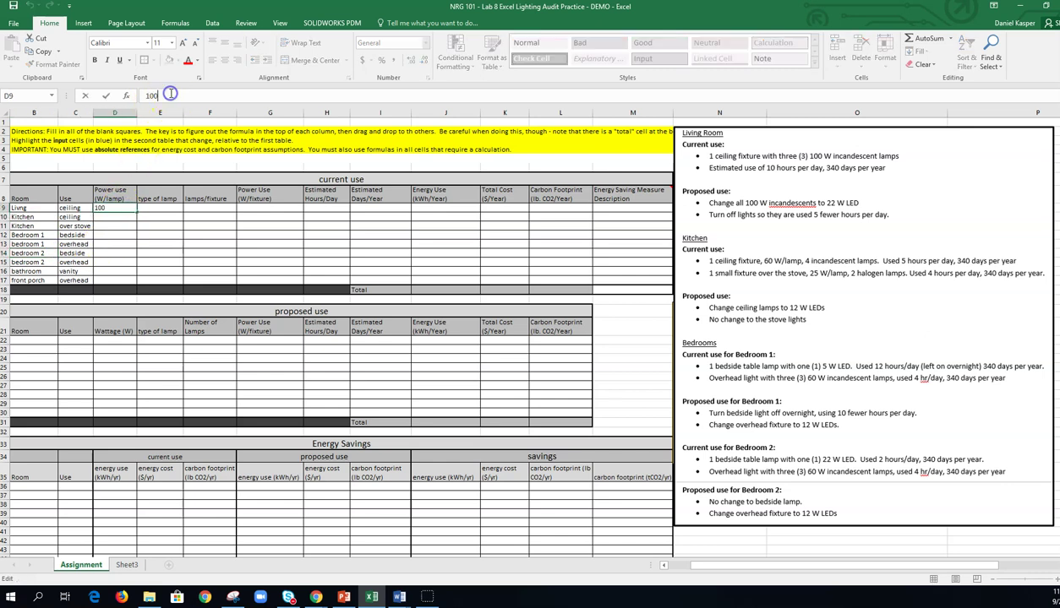
left_click(183, 95)
key("Return")
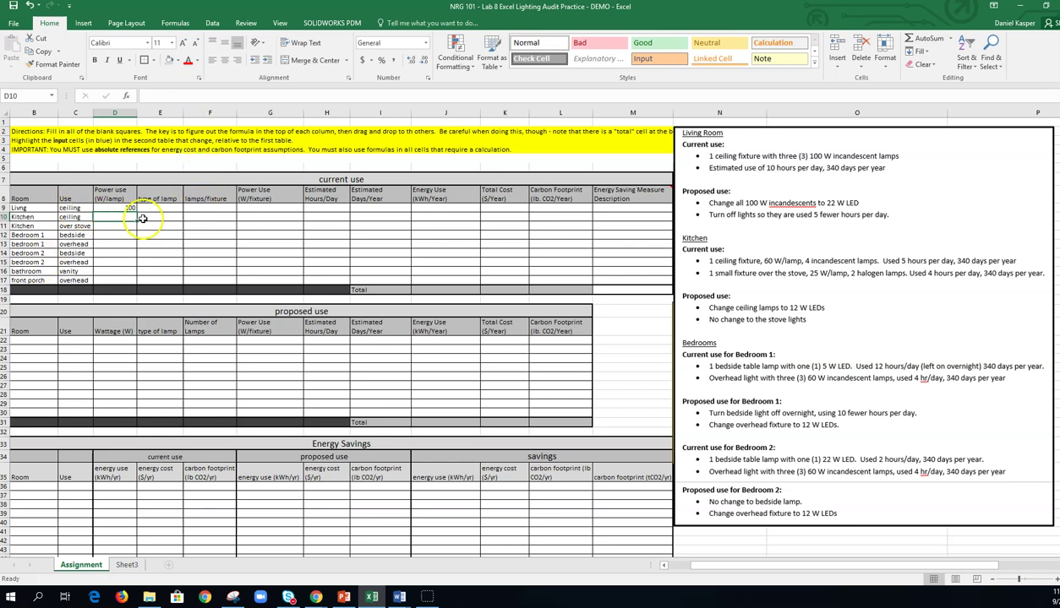
left_click(118, 208)
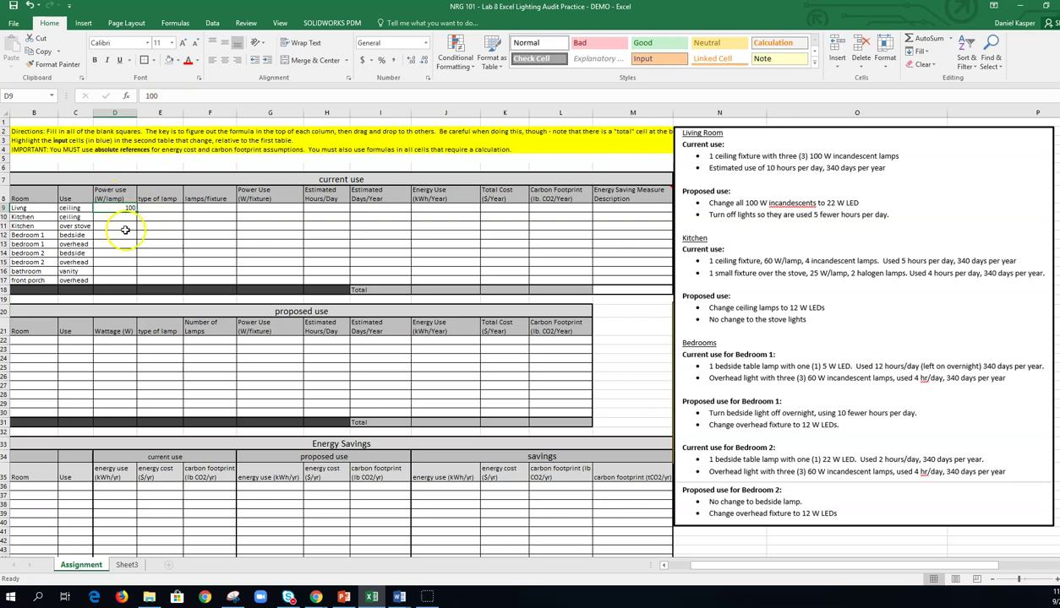
left_click(168, 95)
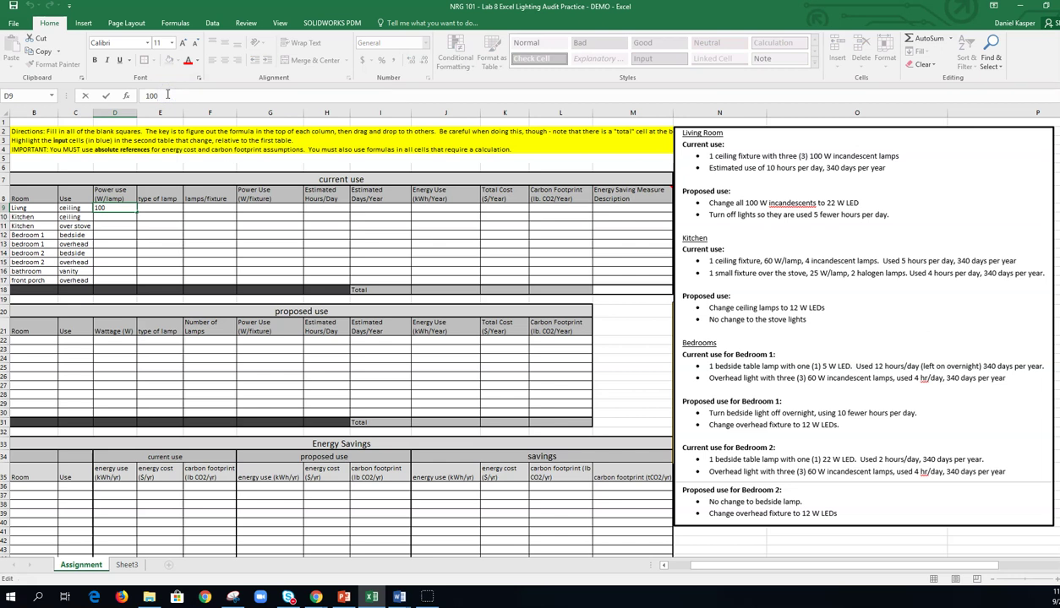
key("Return")
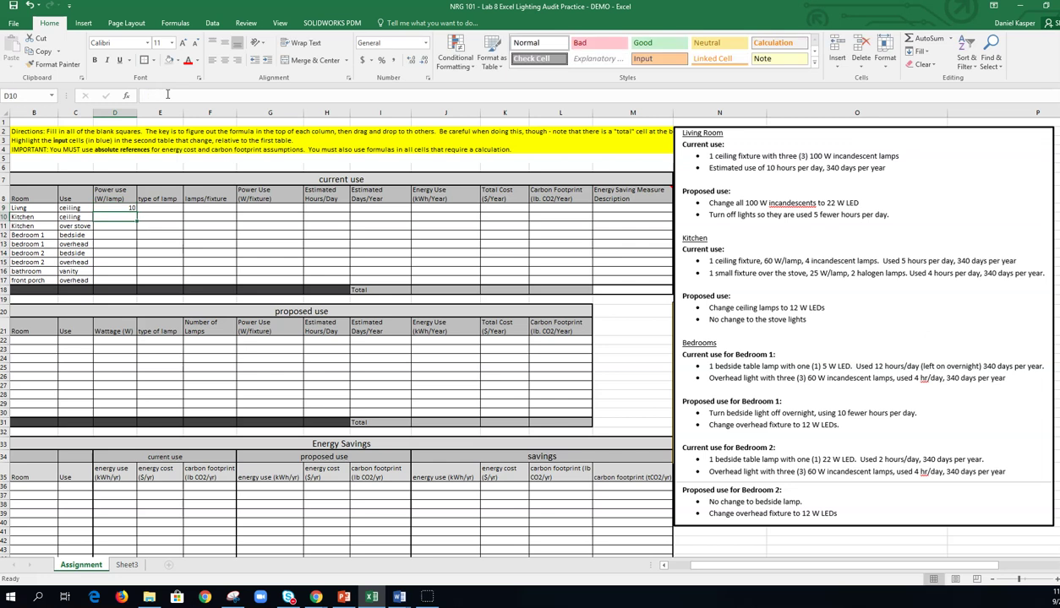
left_click(115, 208)
left_click(168, 95)
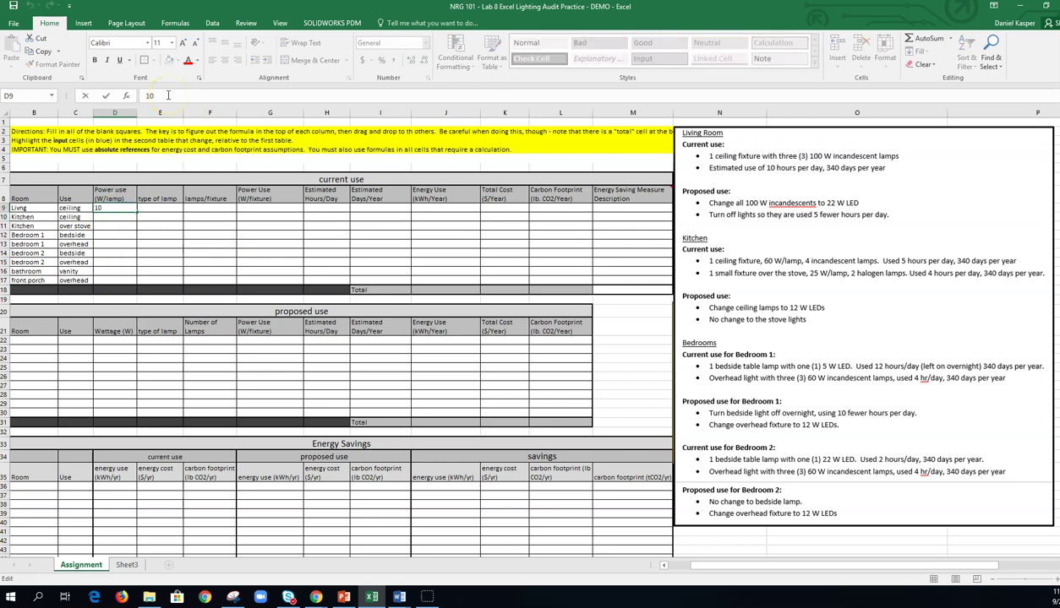
type("0")
key("Return")
left_click(209, 244)
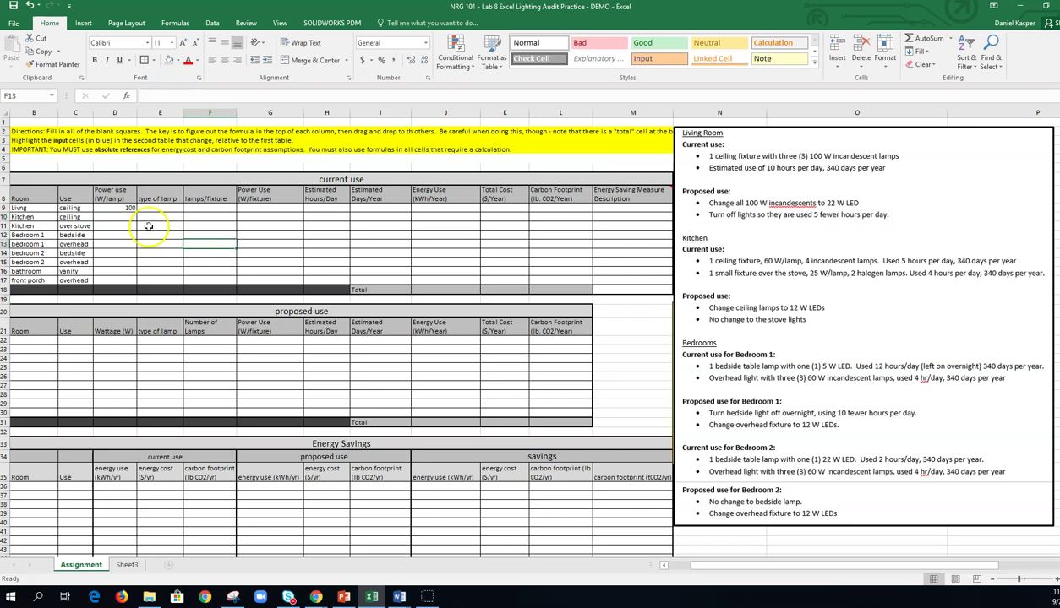
left_click(123, 208)
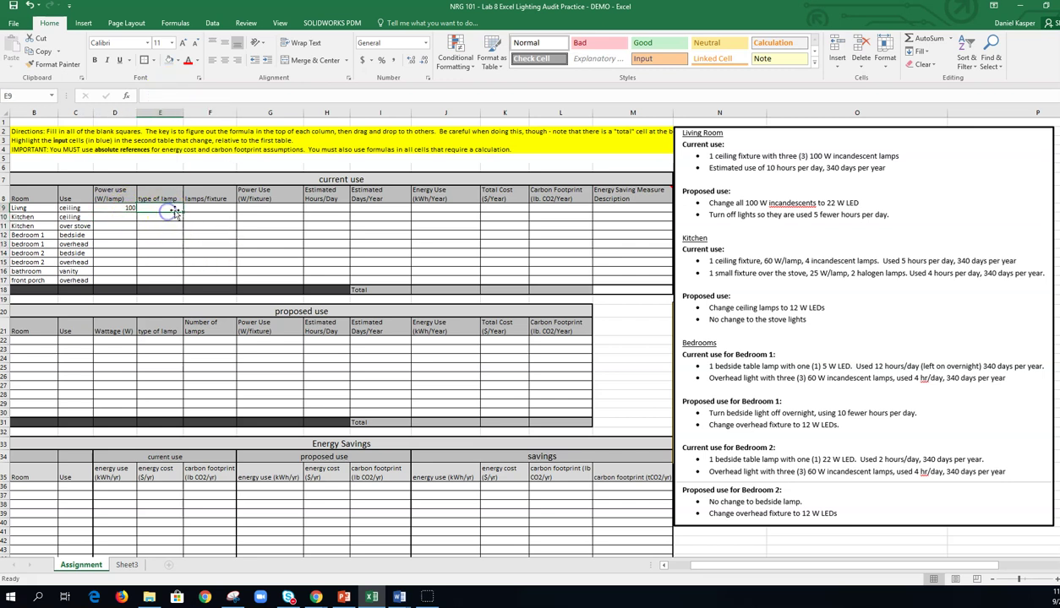
Enter inc. as the living room lamp type in E9, replacing a mistaken 3
left_click(162, 243)
left_click(167, 209)
type("3")
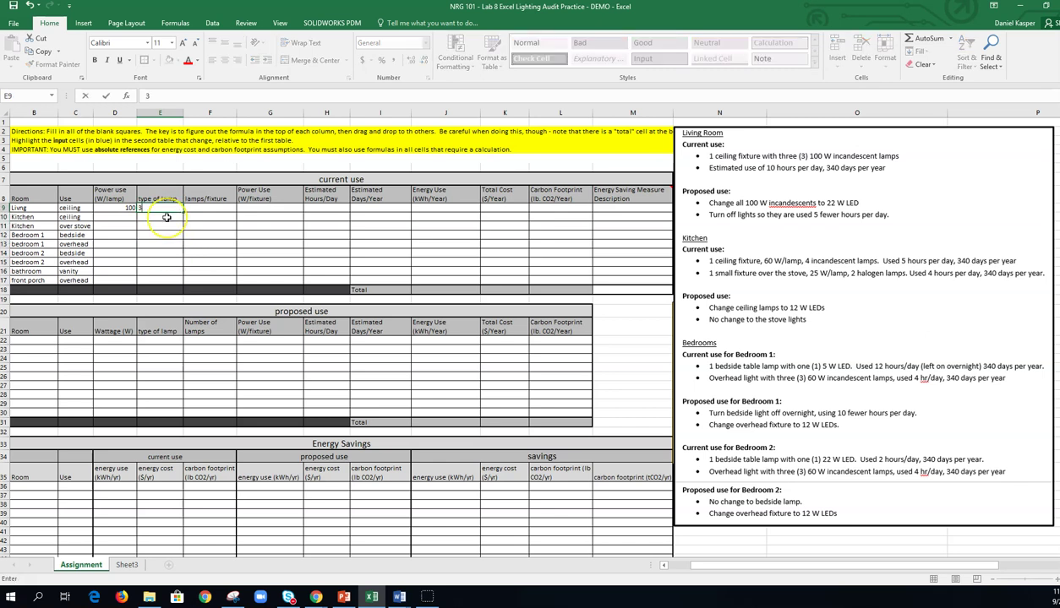
key("Return")
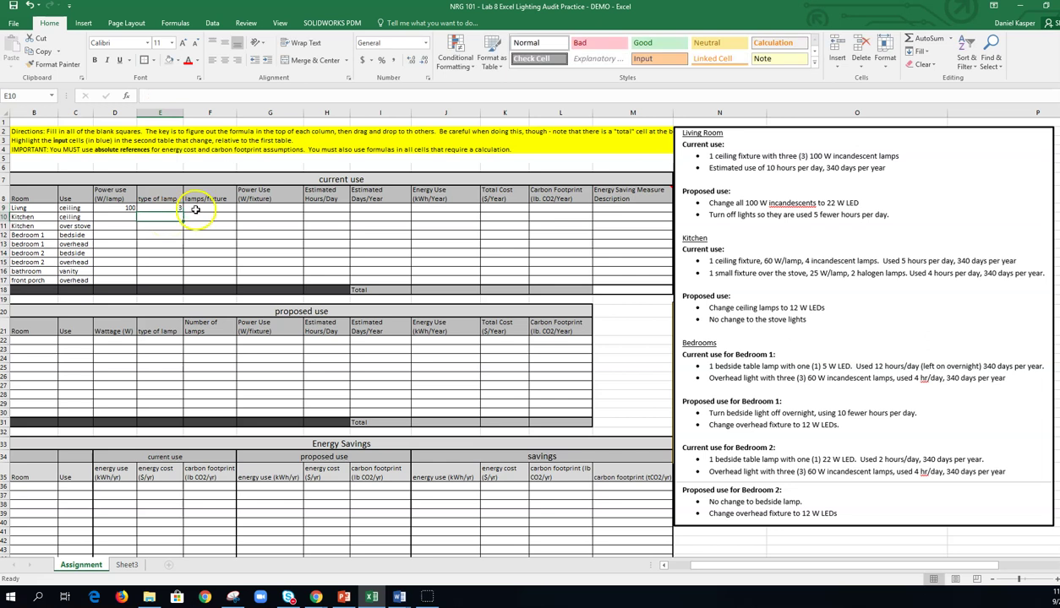
left_click(196, 209)
key("Down")
key("Down")
key("Down")
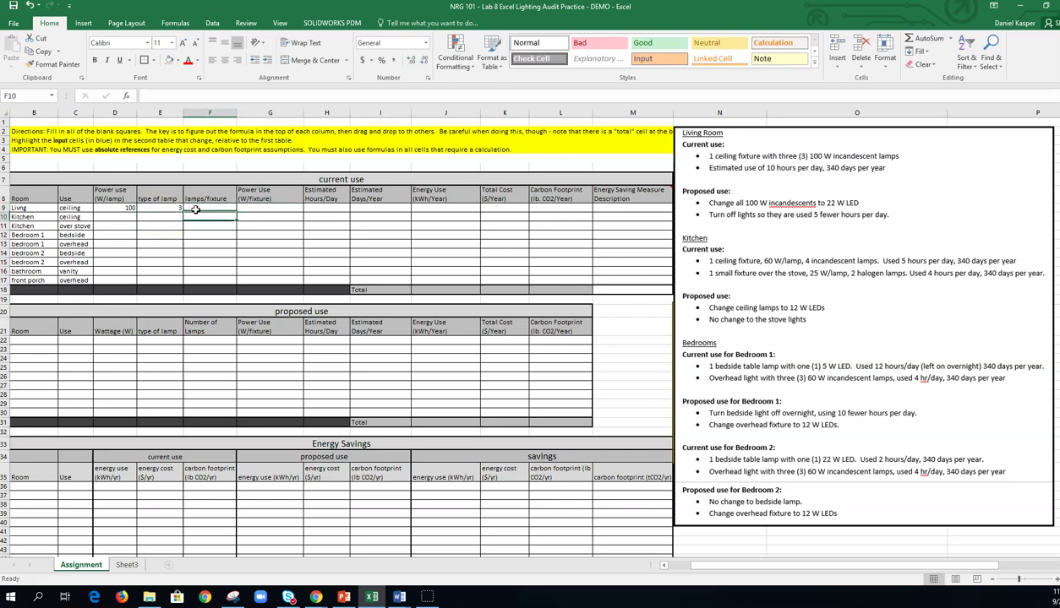
key("Up")
key("Up")
key("Up")
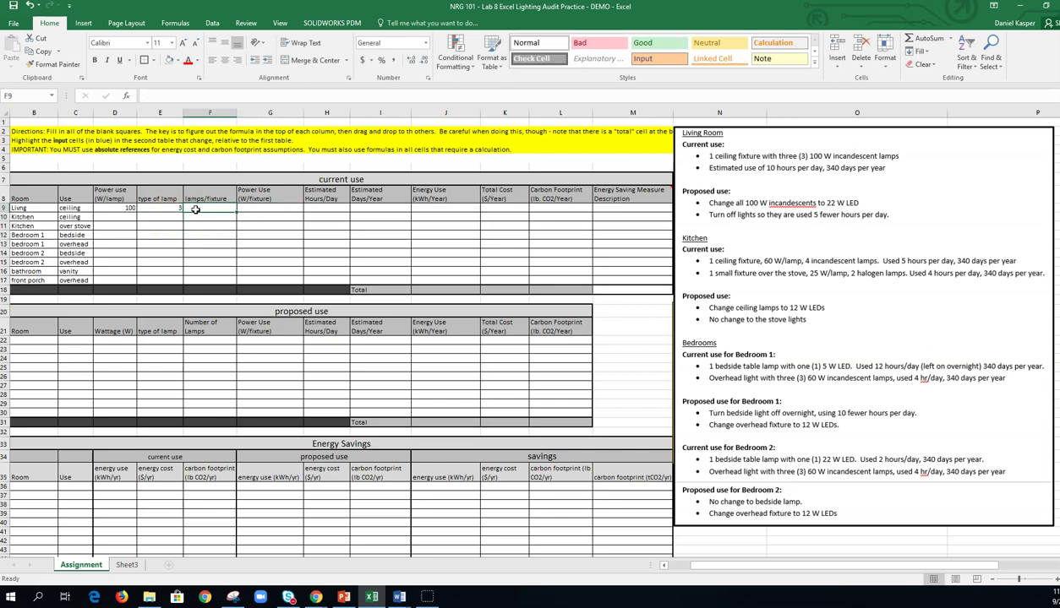
key("Left")
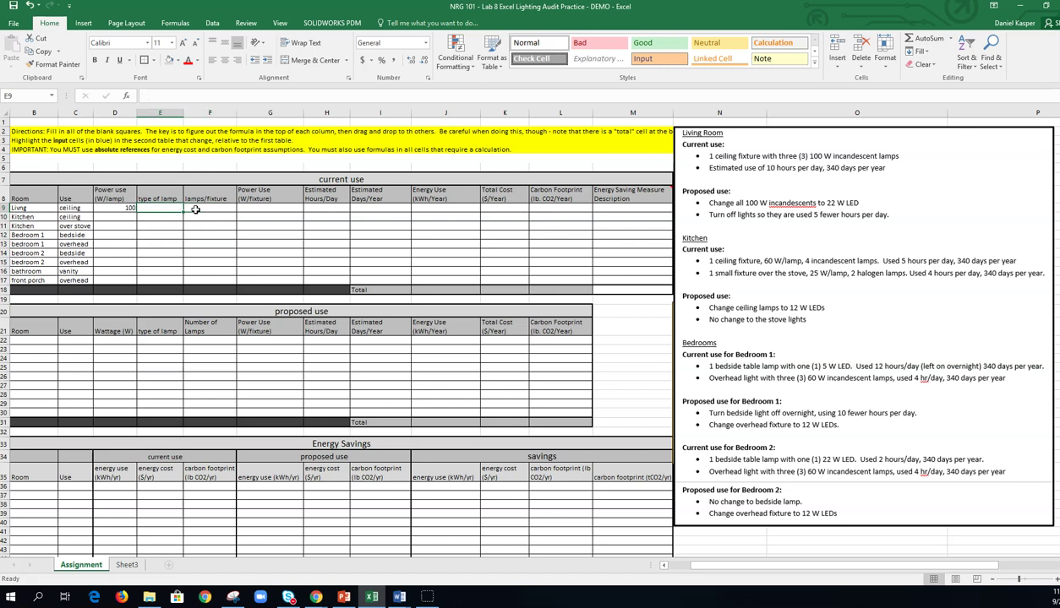
type("in")
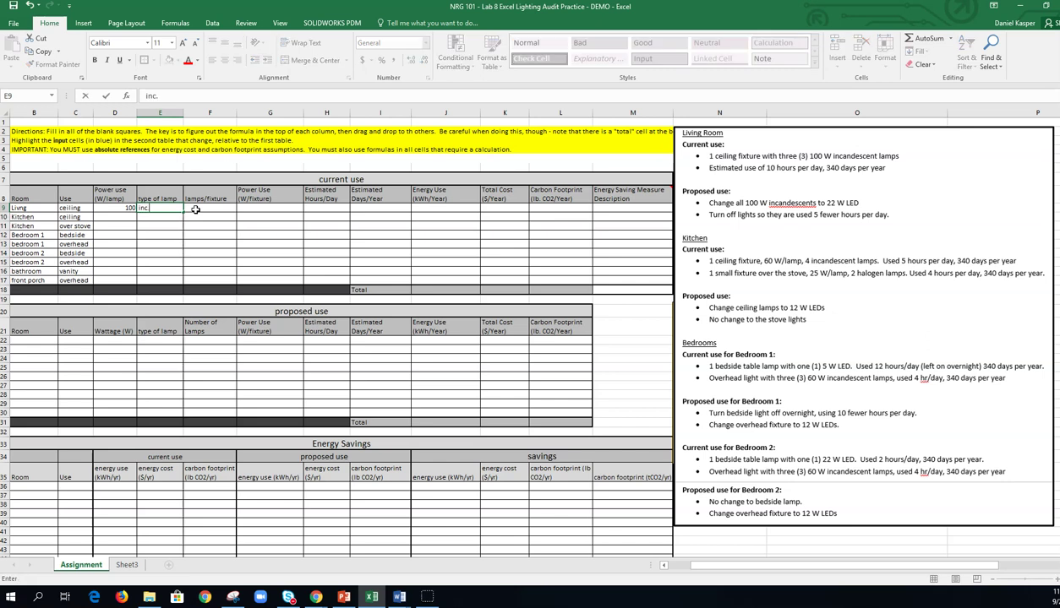
type("c.")
left_click(196, 209)
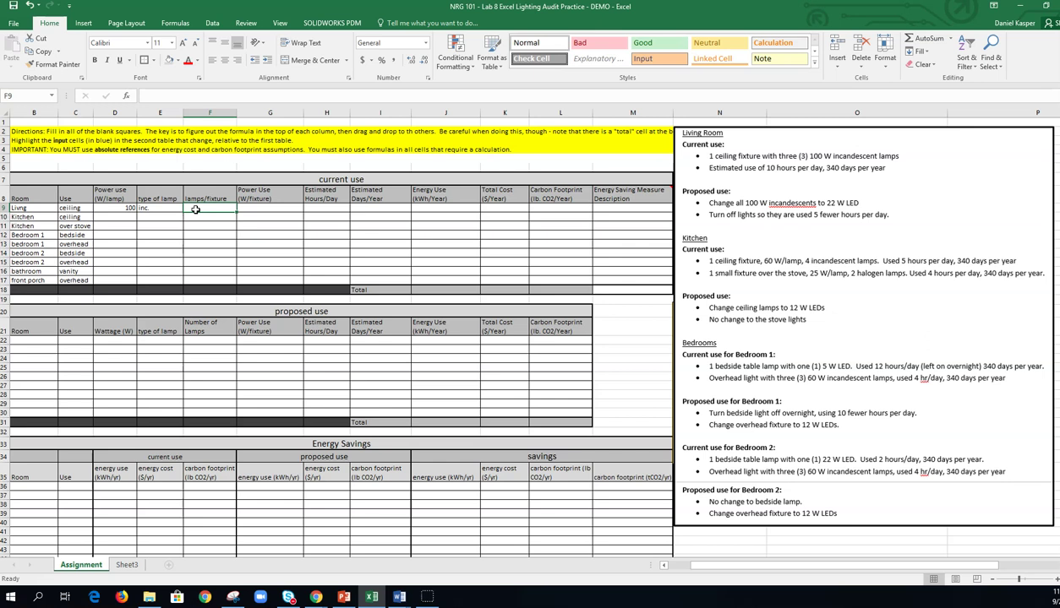
Fill in 3 lamps per fixture, 10 hours/day and 340 days/year for the living room
type("3")
key("Tab")
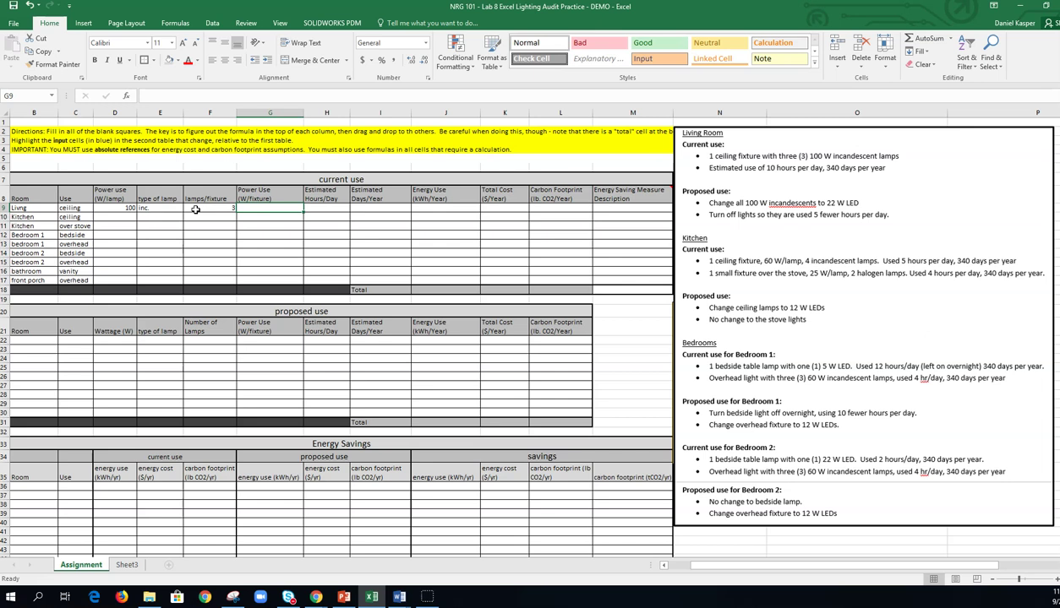
key("Tab")
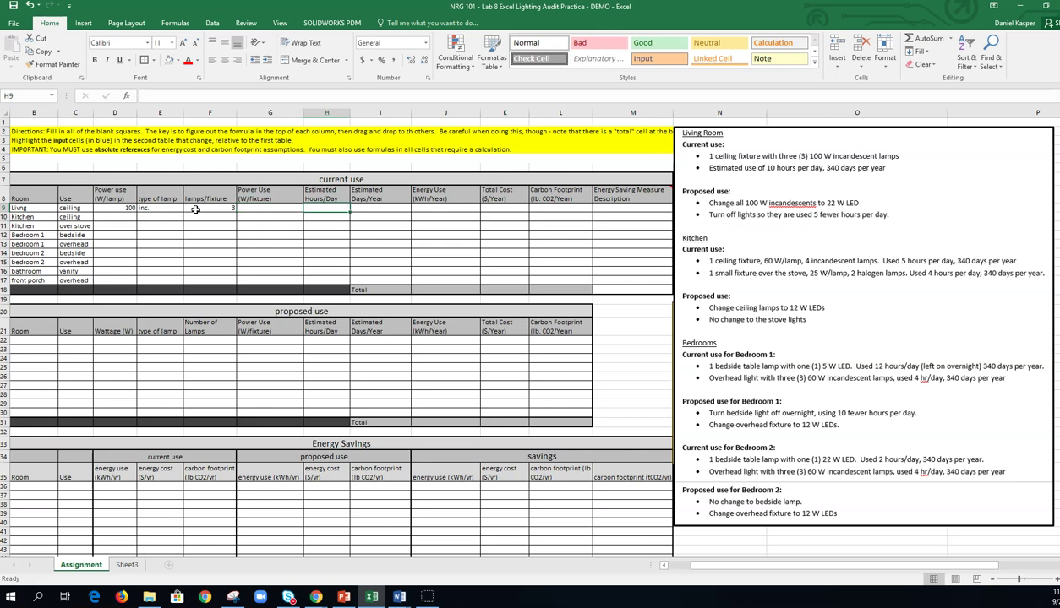
type("10")
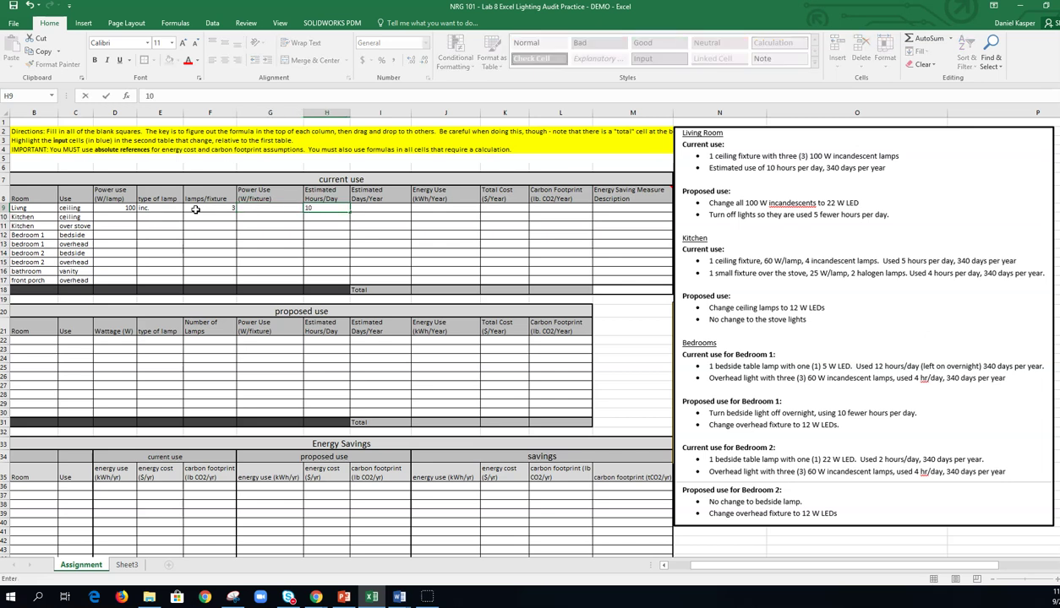
key("Tab")
type("3")
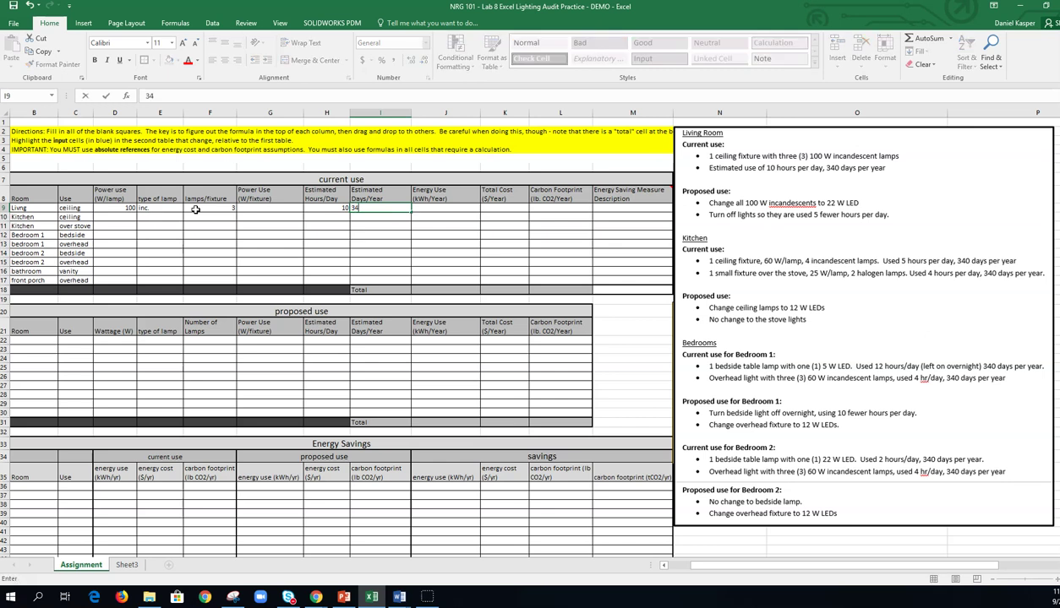
key("Return")
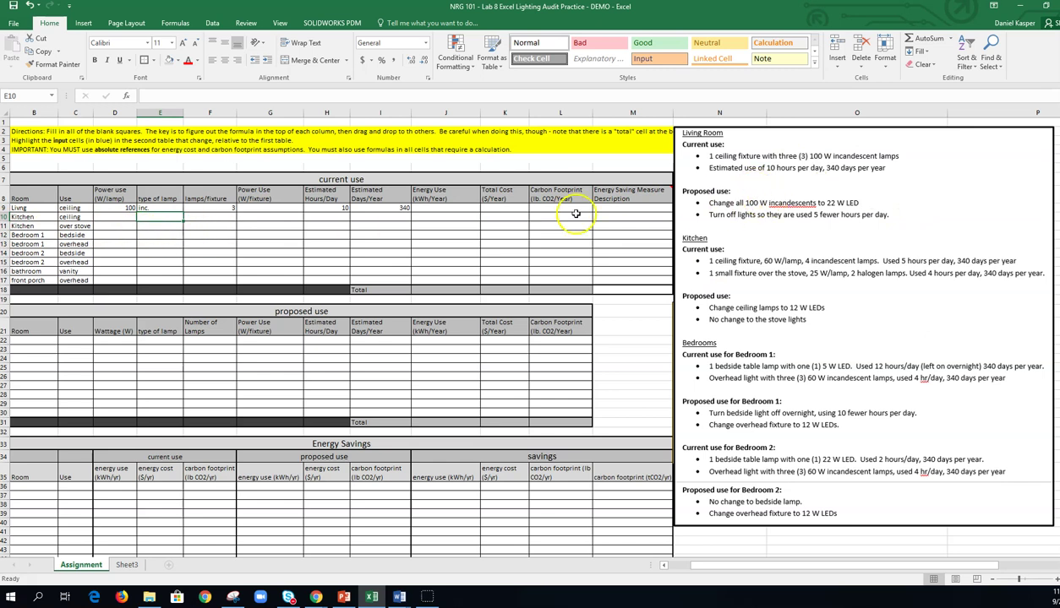
Enter the kitchen ceiling row: 60 W, inc., 4 lamps, 5 hours/day, 340 days/year
left_click(380, 243)
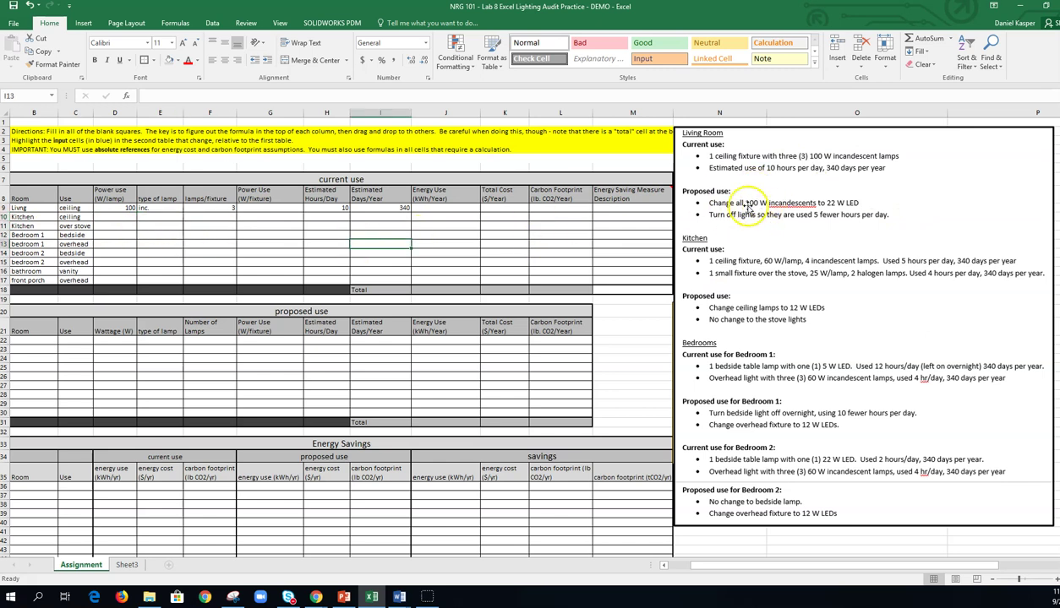
left_click(174, 253)
left_click(124, 218)
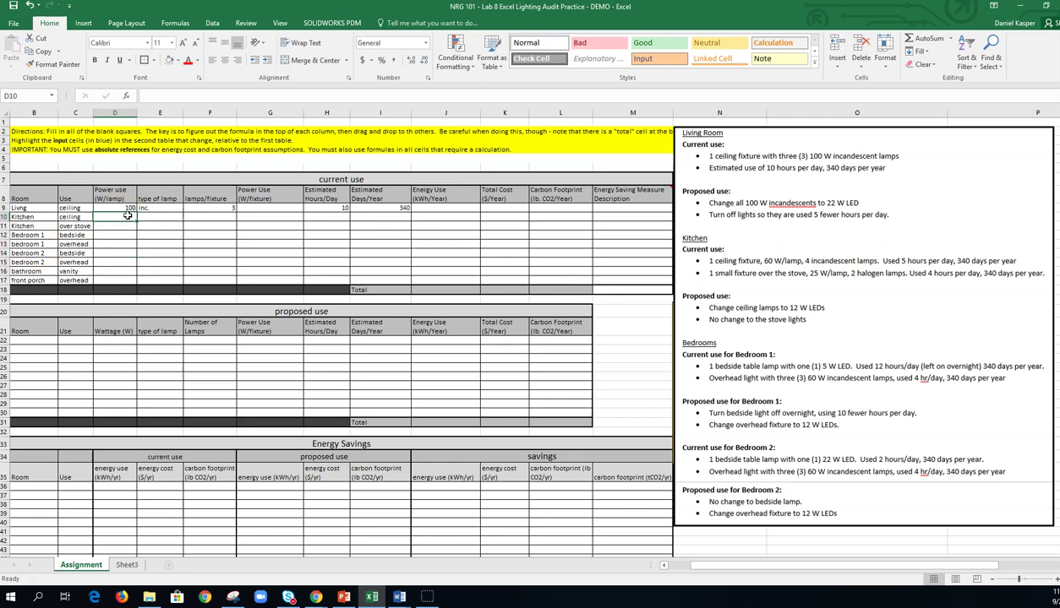
type("60")
key("Tab")
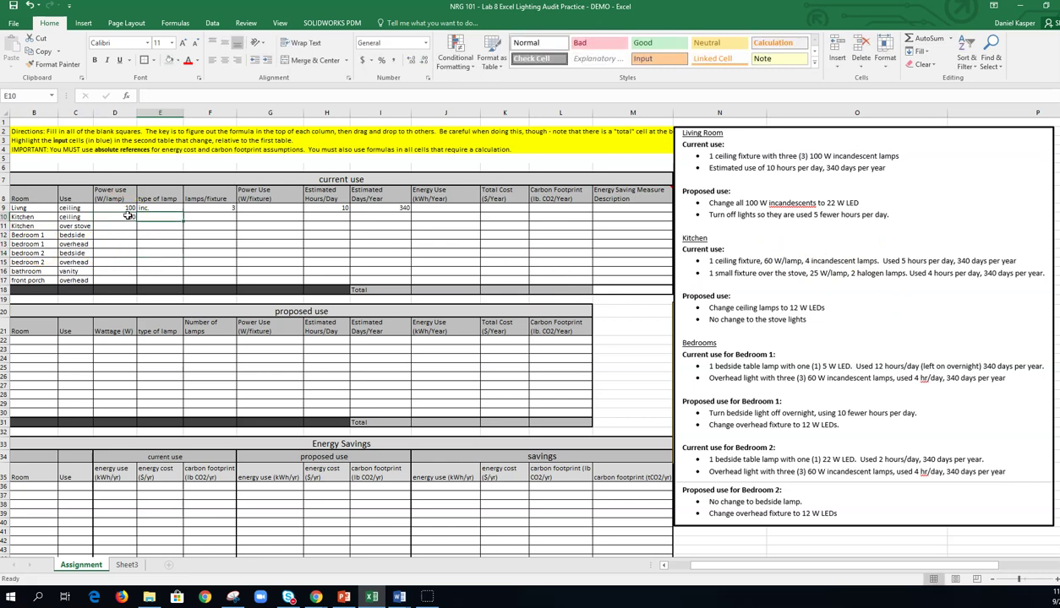
type("inc.")
key("Tab")
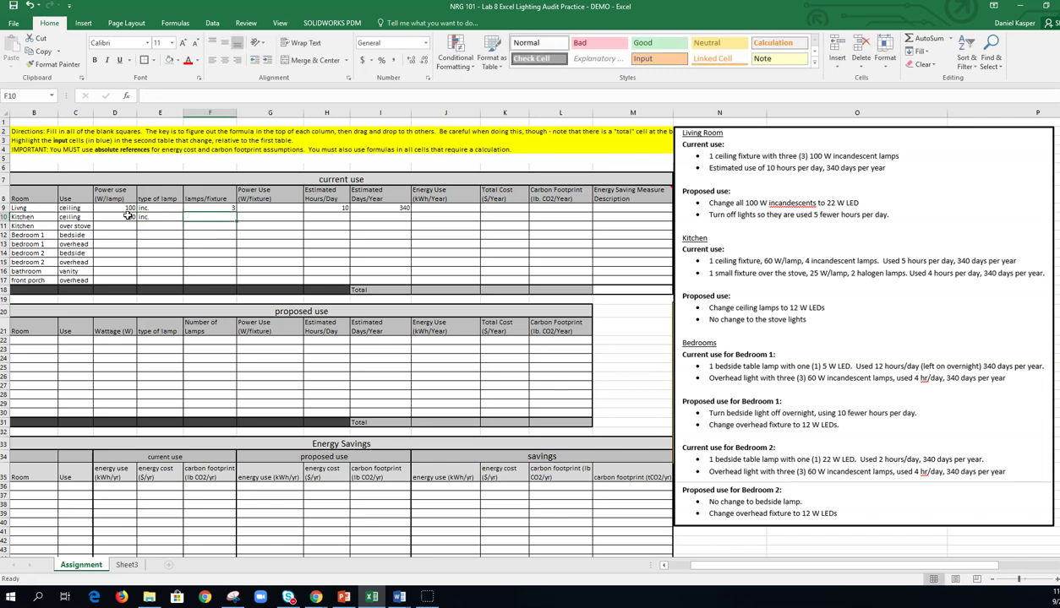
type("4")
key("Tab")
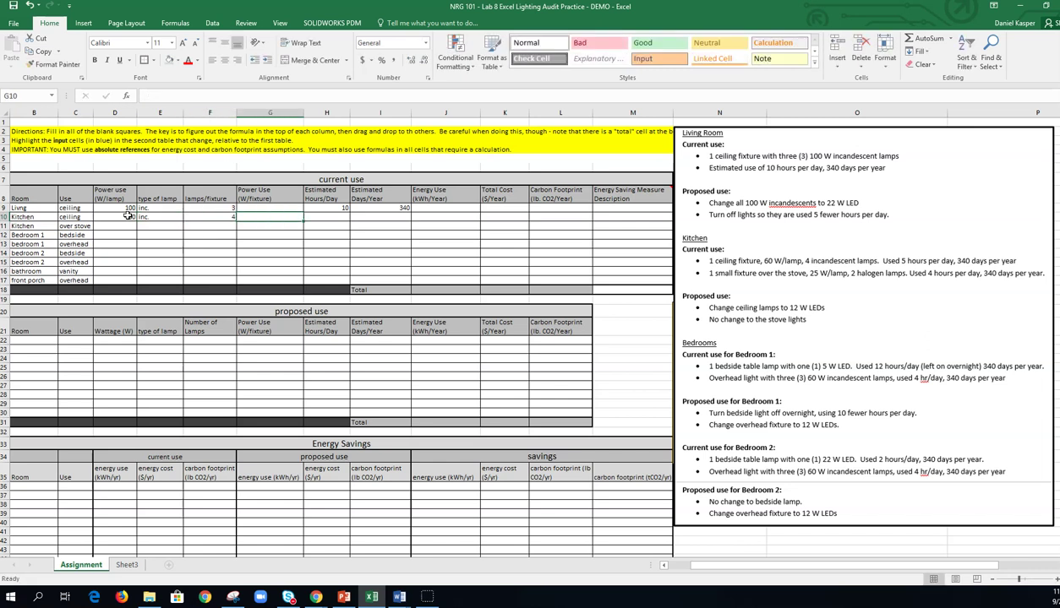
key("Tab")
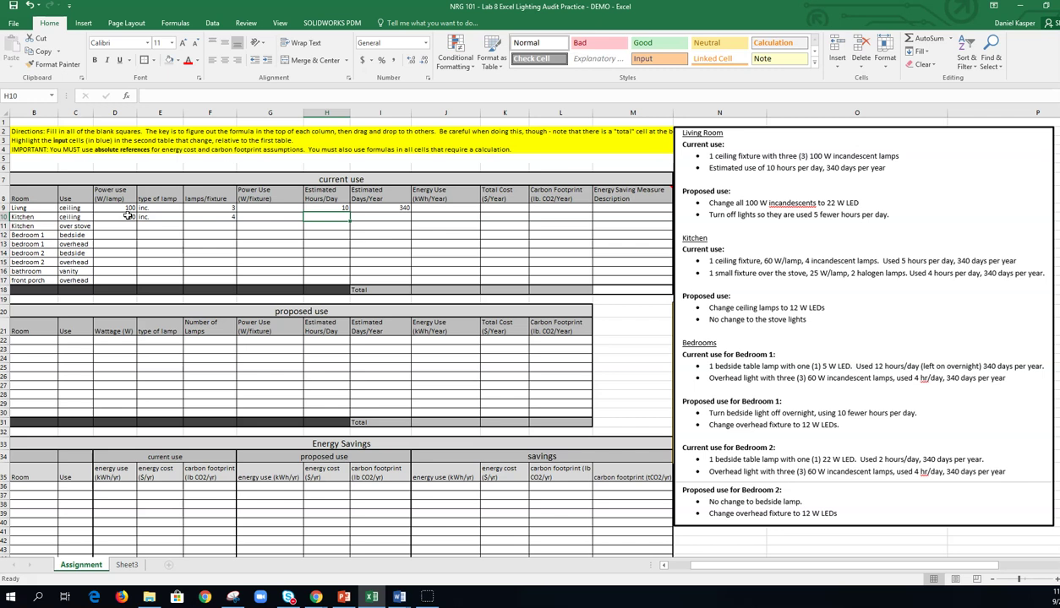
type("5")
key("Tab")
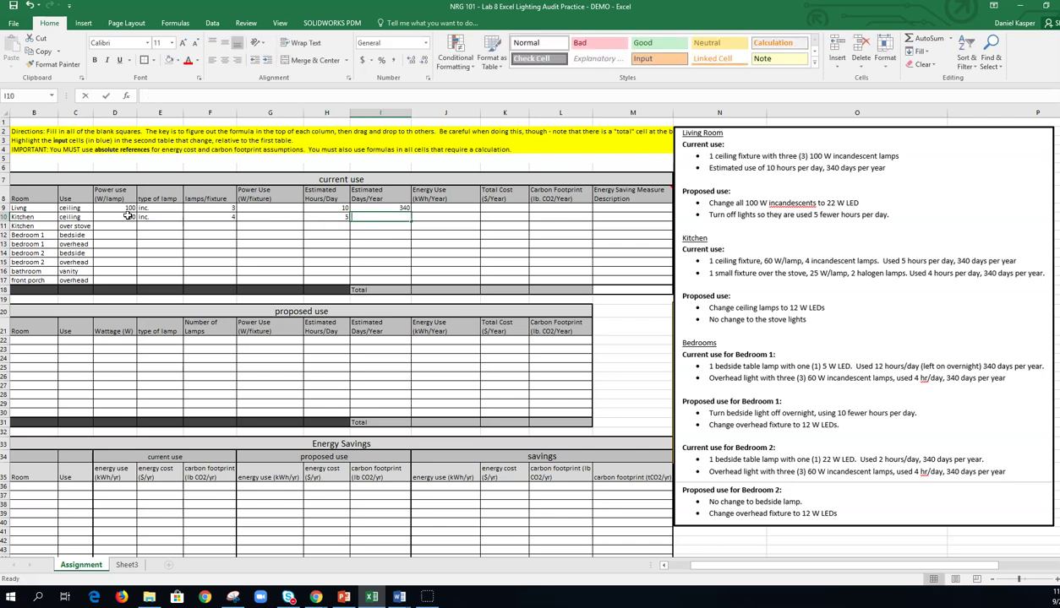
type("340")
key("Return")
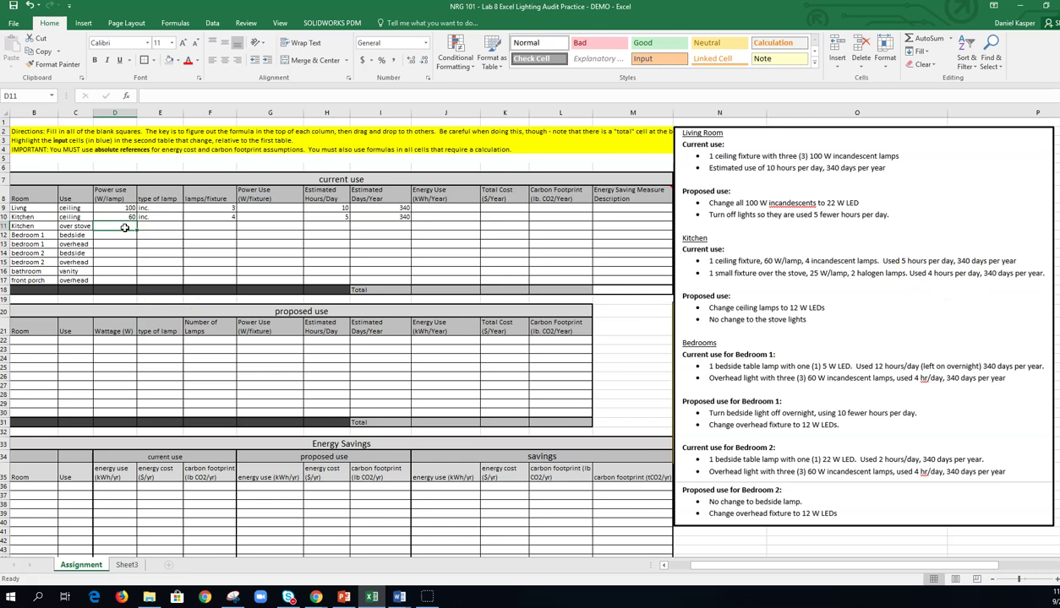
Enter the over-stove lamp: 25 W, halogen, 2 lamps, 4 hours/day
type("25")
key("Tab")
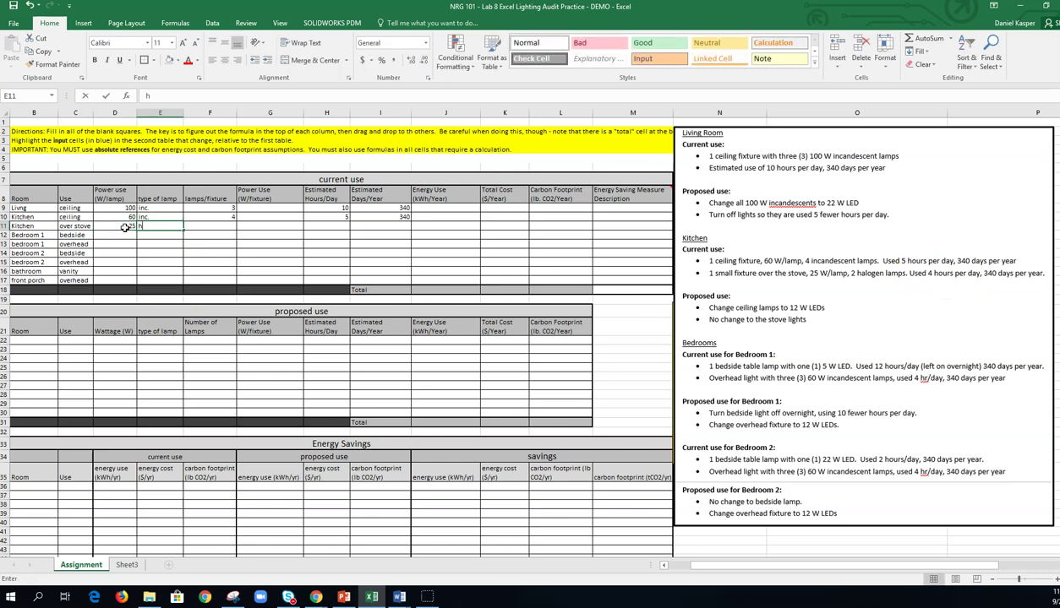
type("halogen")
key("Tab")
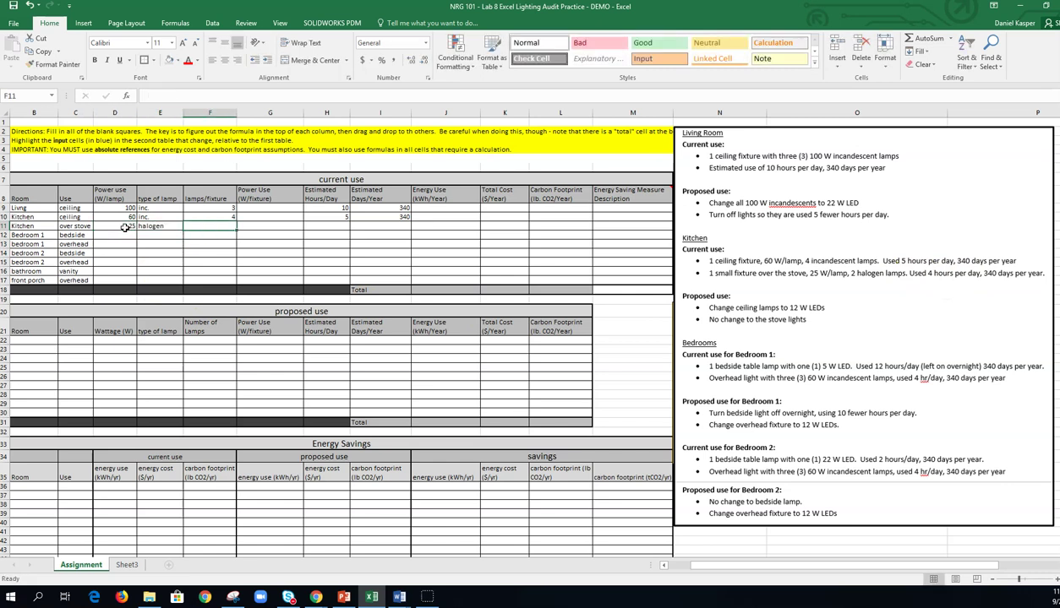
type("2")
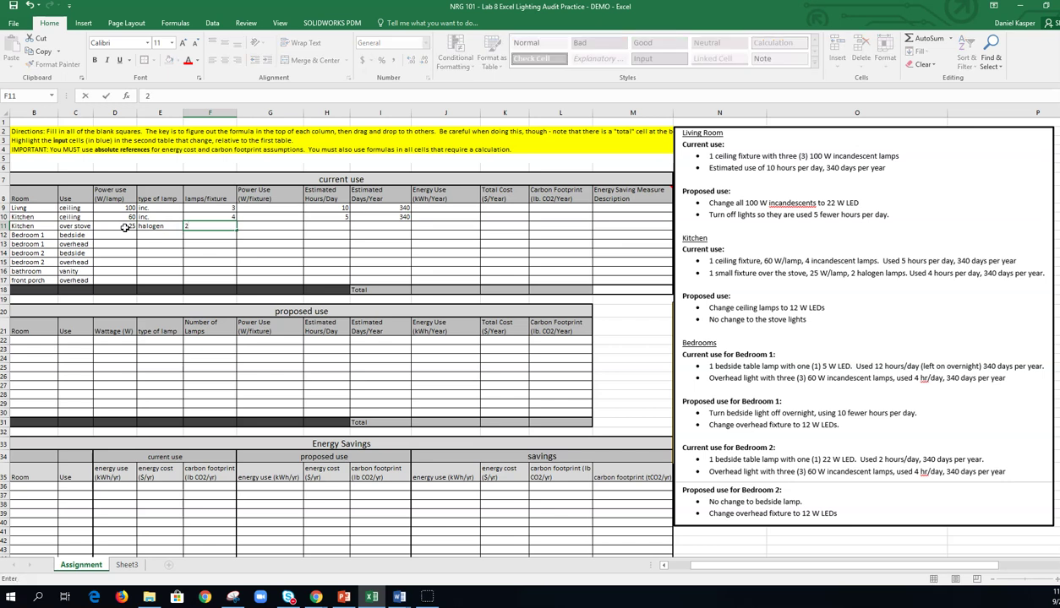
key("Tab")
key("Tab")
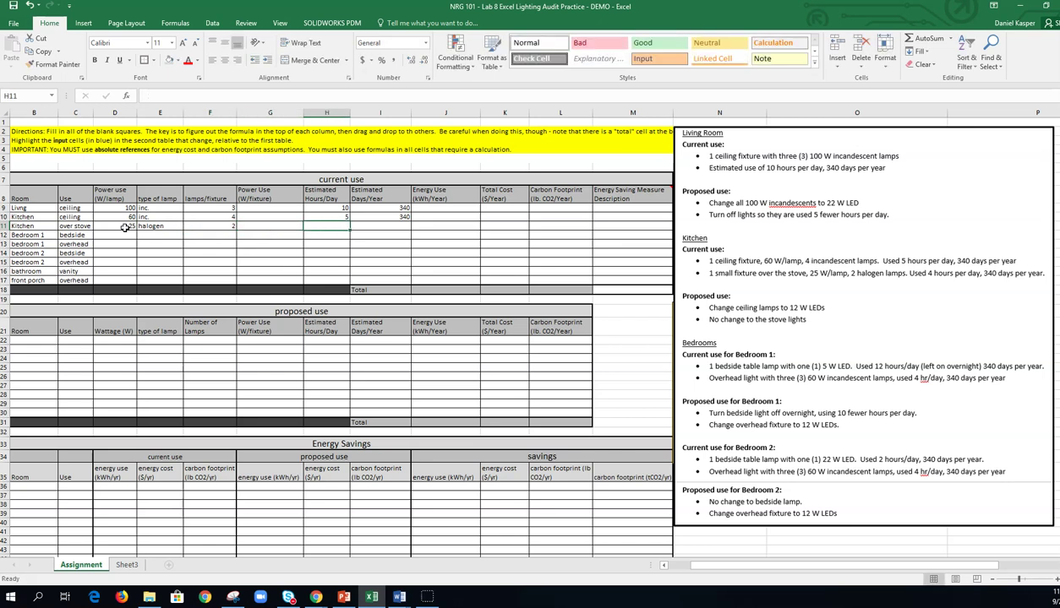
type("4")
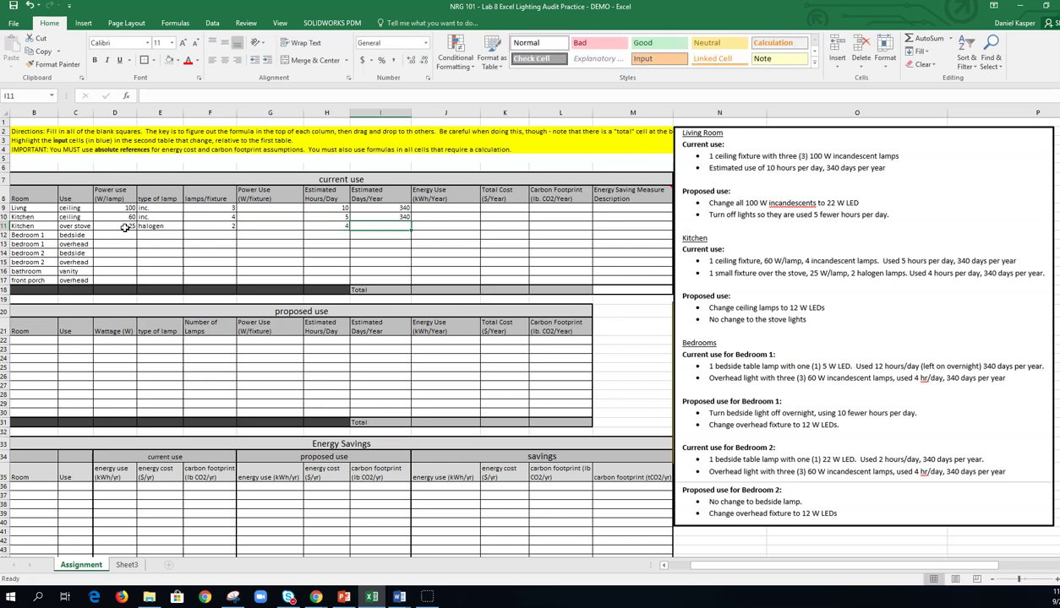
type("340")
left_click(125, 228)
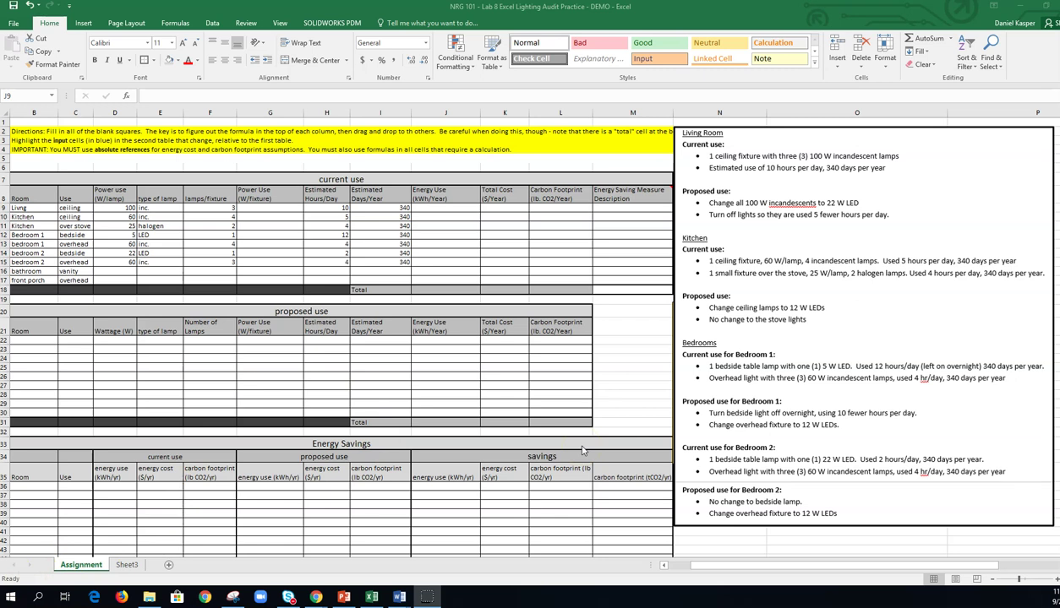
left_click(161, 243)
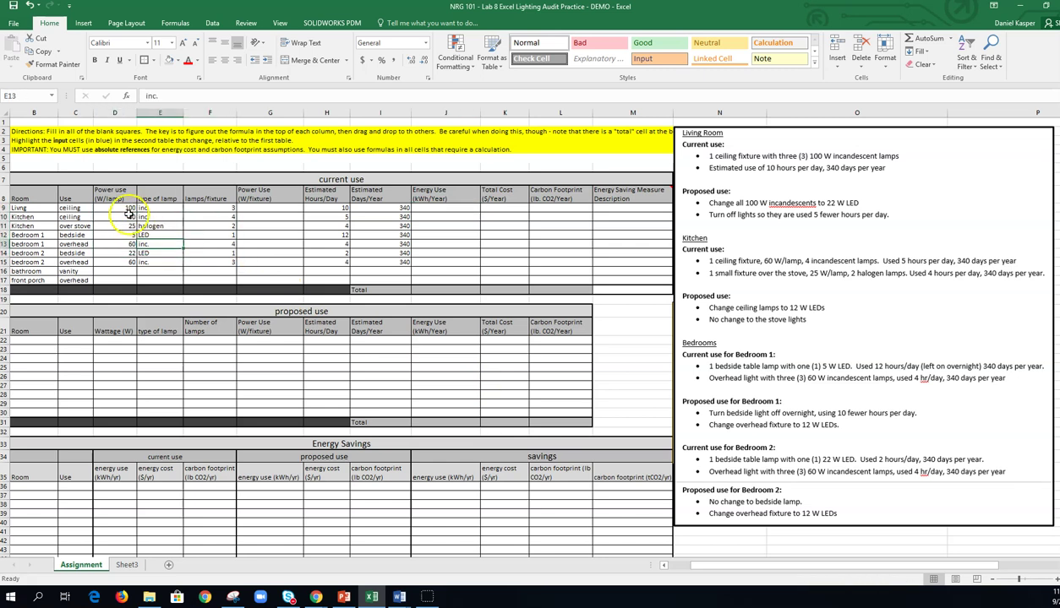
left_click_drag(129, 212, 220, 261)
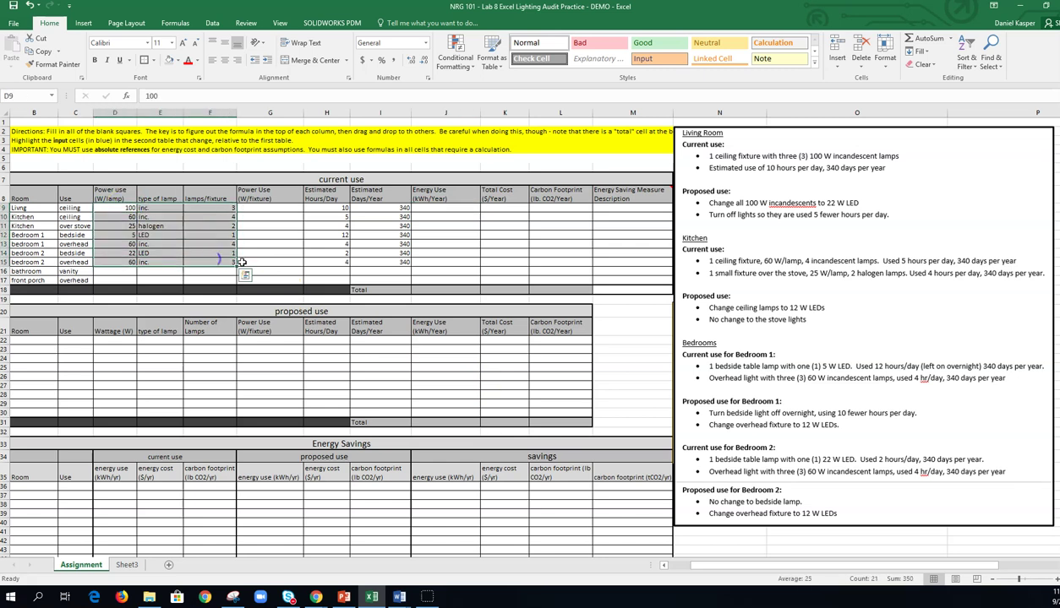
left_click(271, 261)
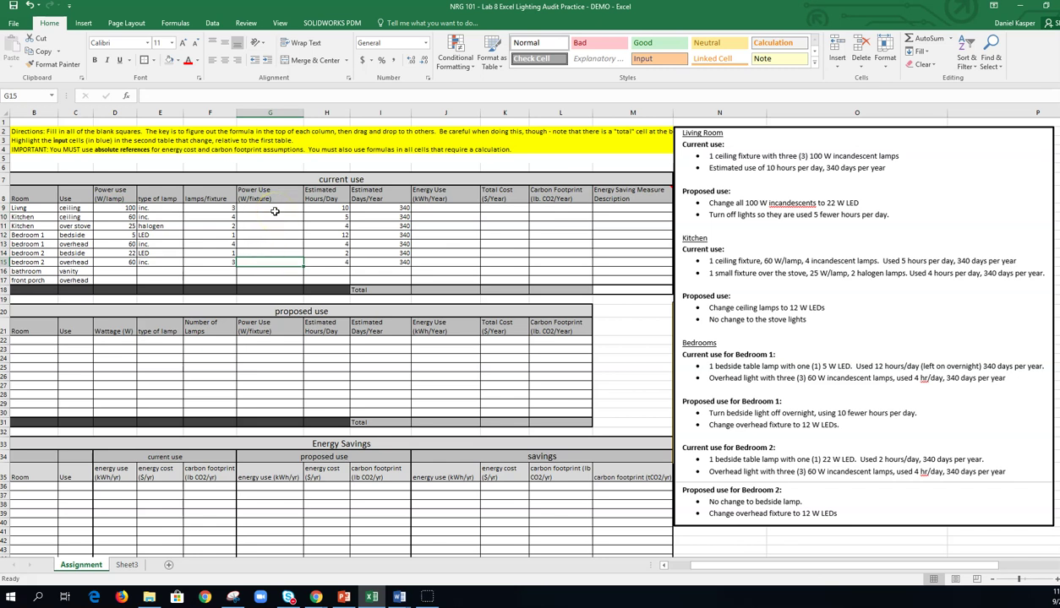
left_click(275, 209)
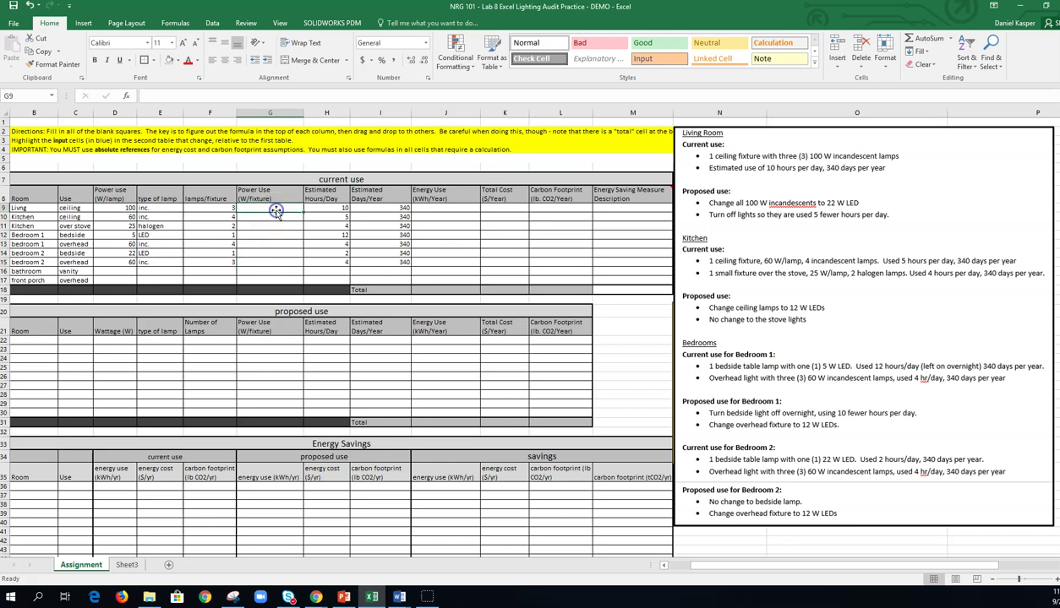
left_click(277, 244)
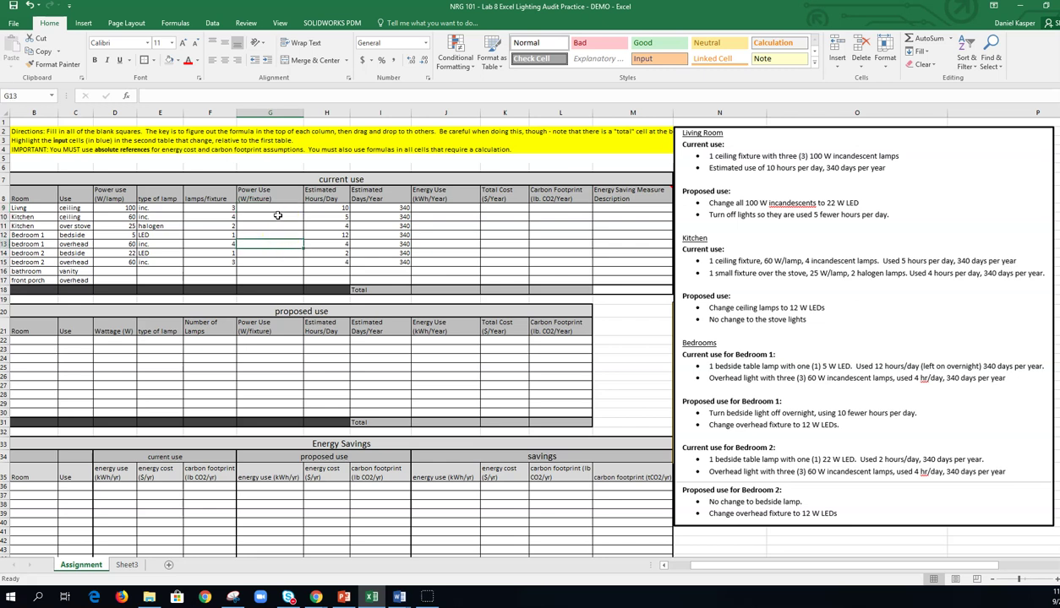
left_click(279, 207)
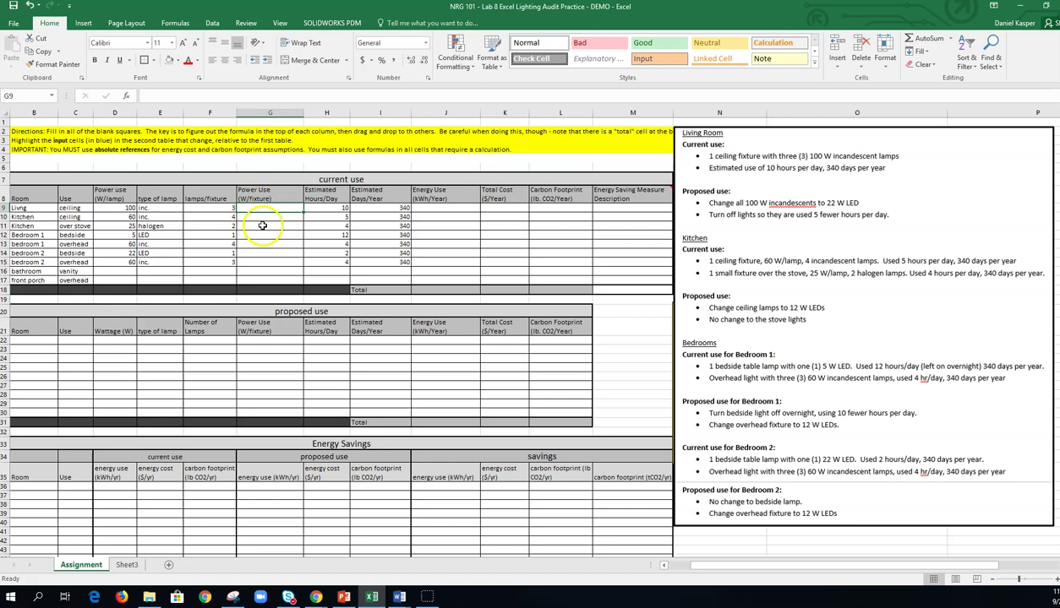
left_click(693, 137)
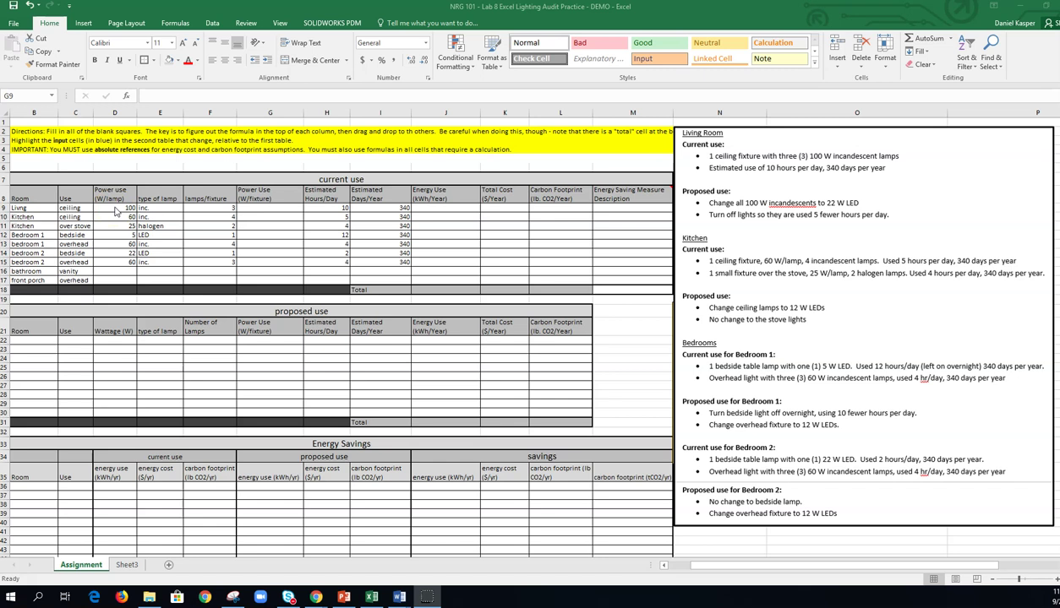
left_click(201, 207)
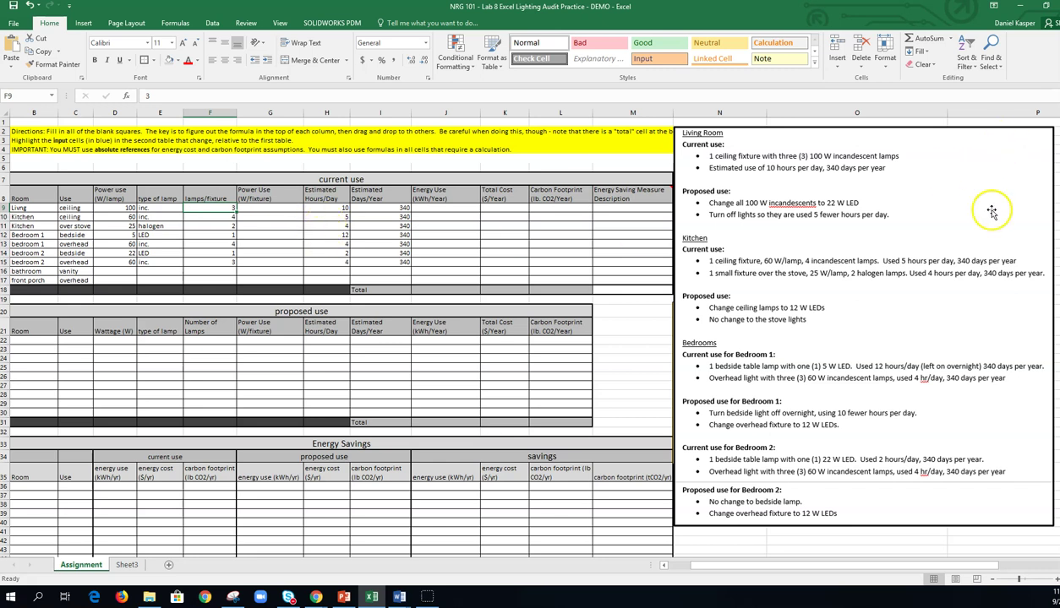
Select the notes picture with the 100 W × 3 = 300 W/fixture example, then return to G9
left_click(946, 205)
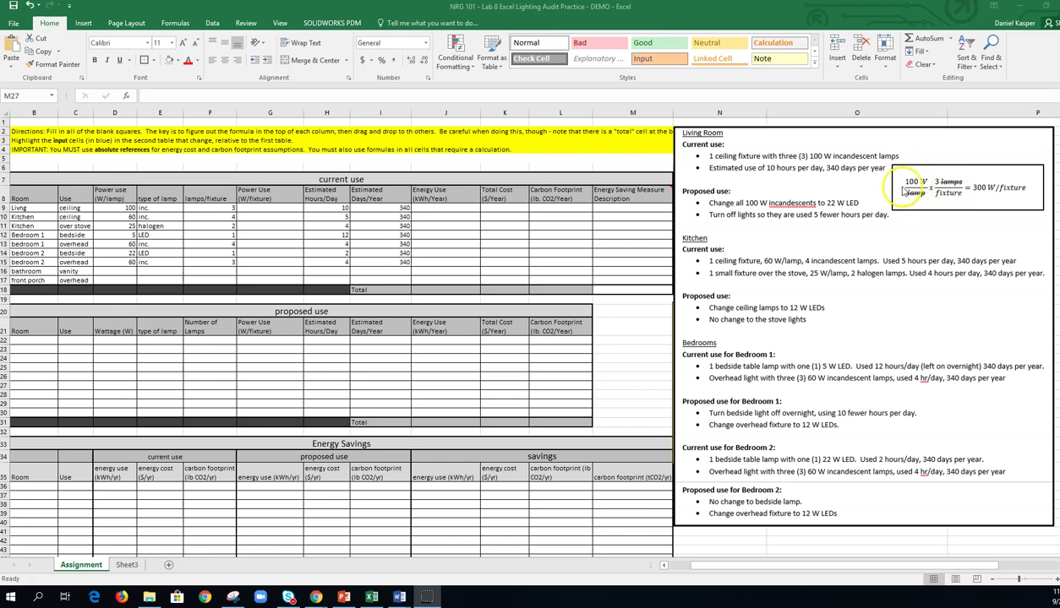
left_click(269, 227)
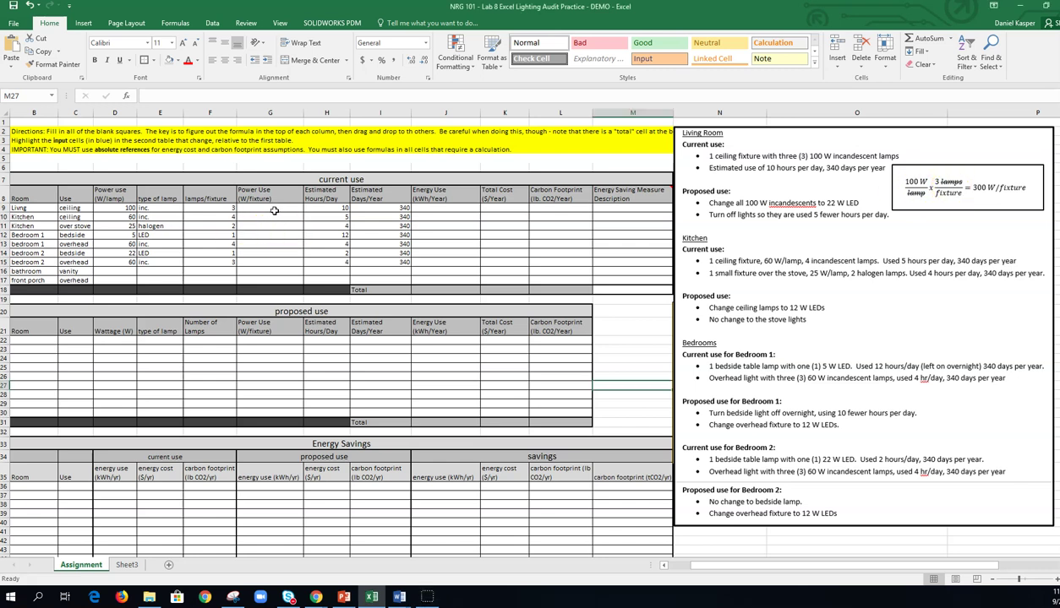
left_click(274, 211)
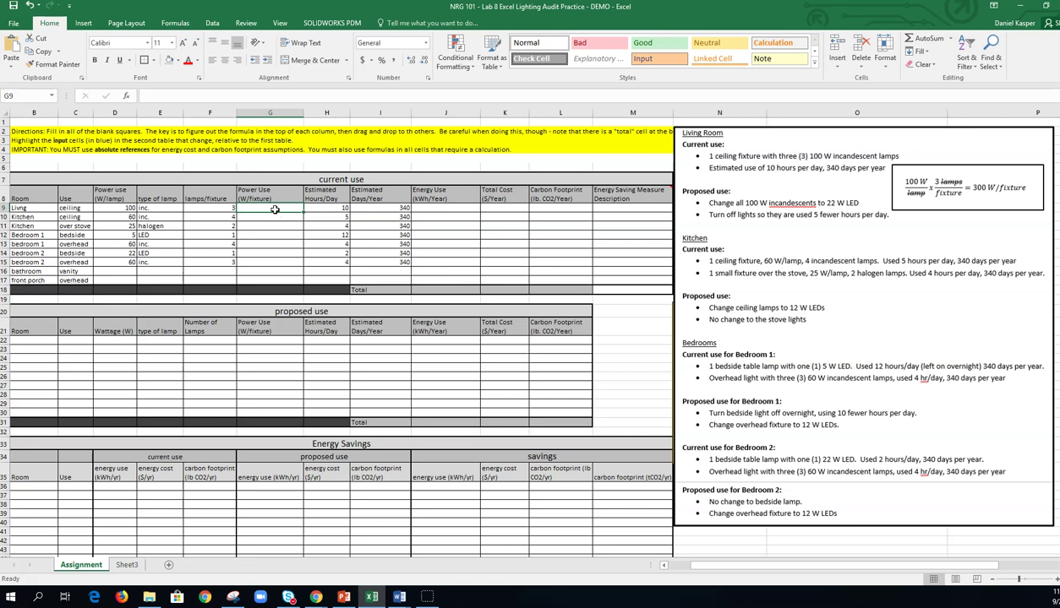
left_click(115, 208)
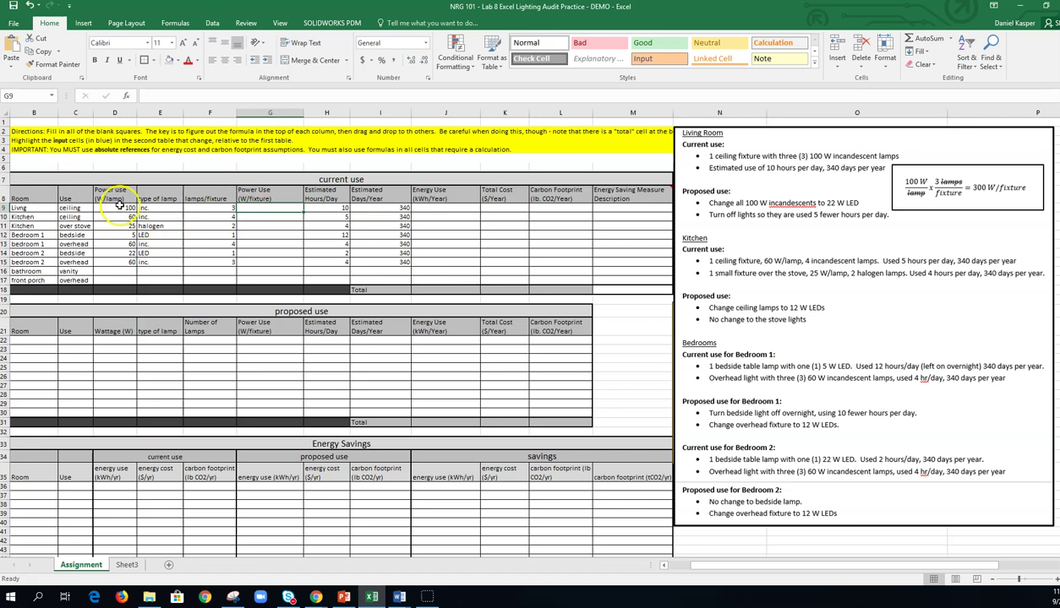
left_click(200, 203)
left_click(274, 210)
Enter =D9*F9 in G9 so the living room shows 300 W per fixture
type("=")
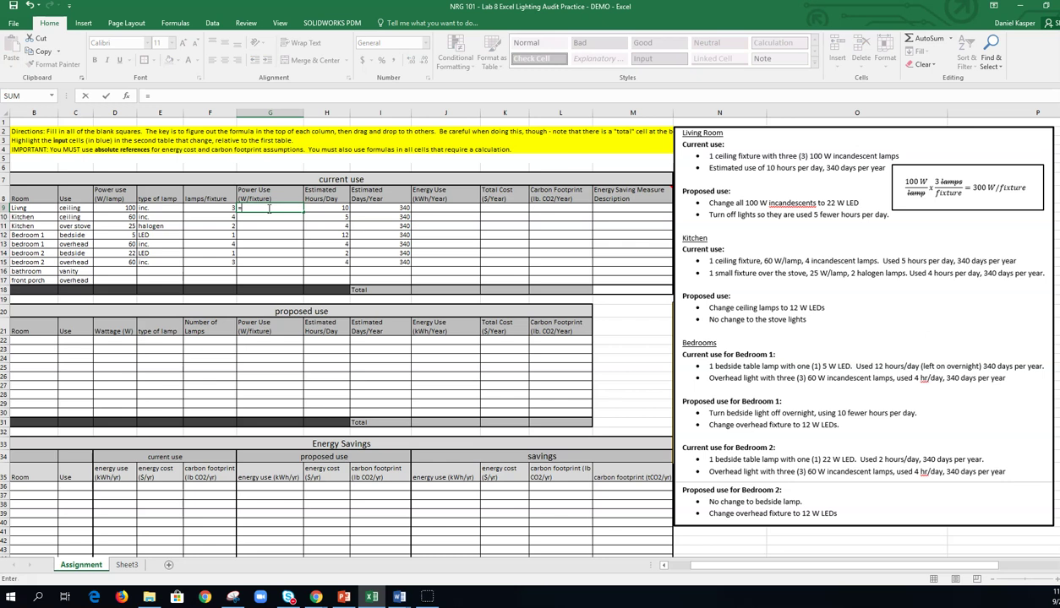
left_click(117, 208)
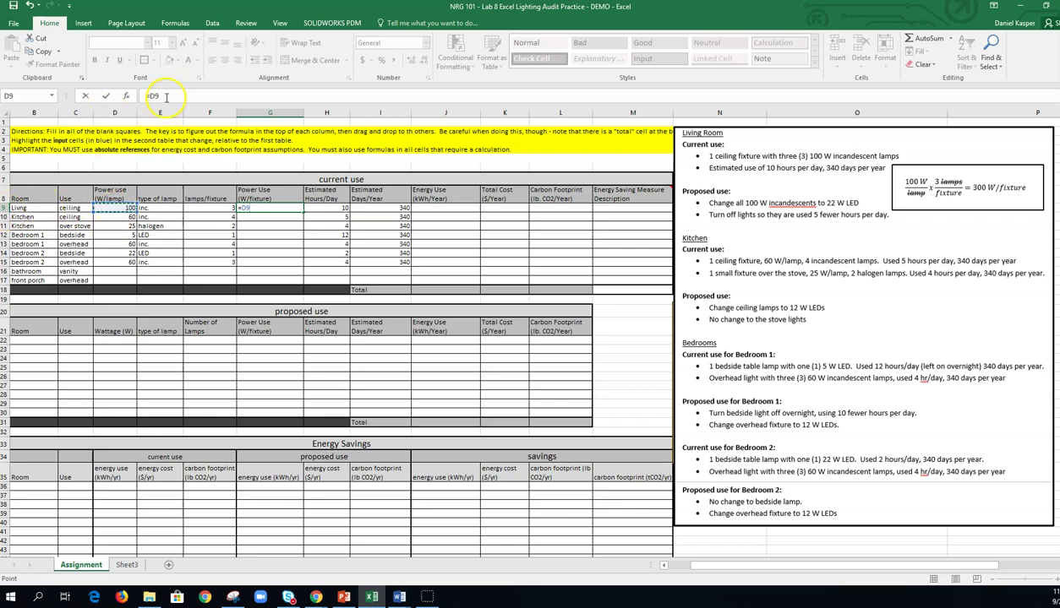
left_click(167, 95)
left_click(218, 208)
type("f9")
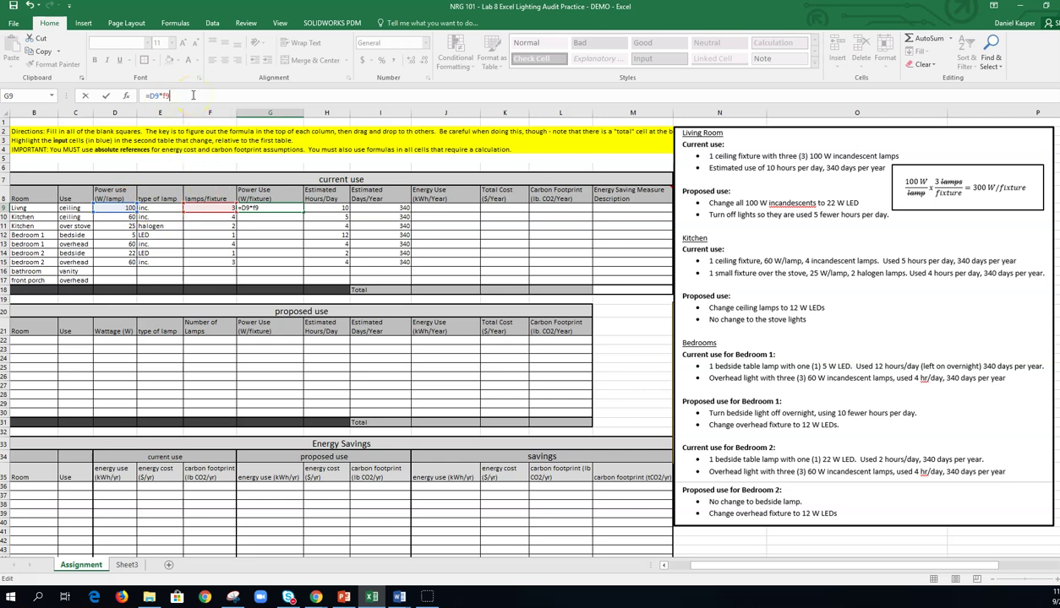
key("Return")
left_click(276, 208)
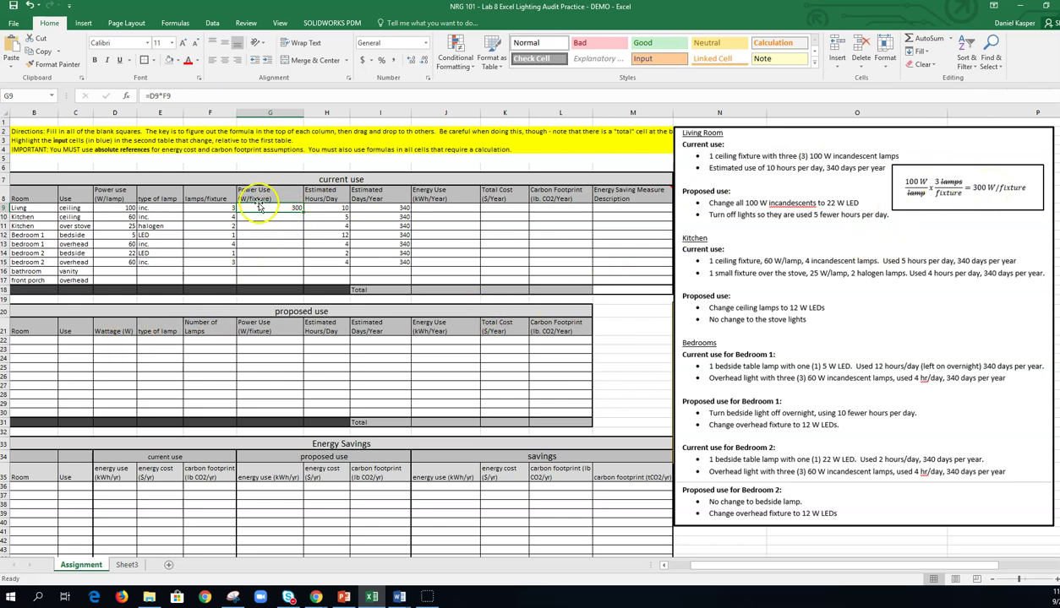
left_click(255, 235)
left_click(215, 207)
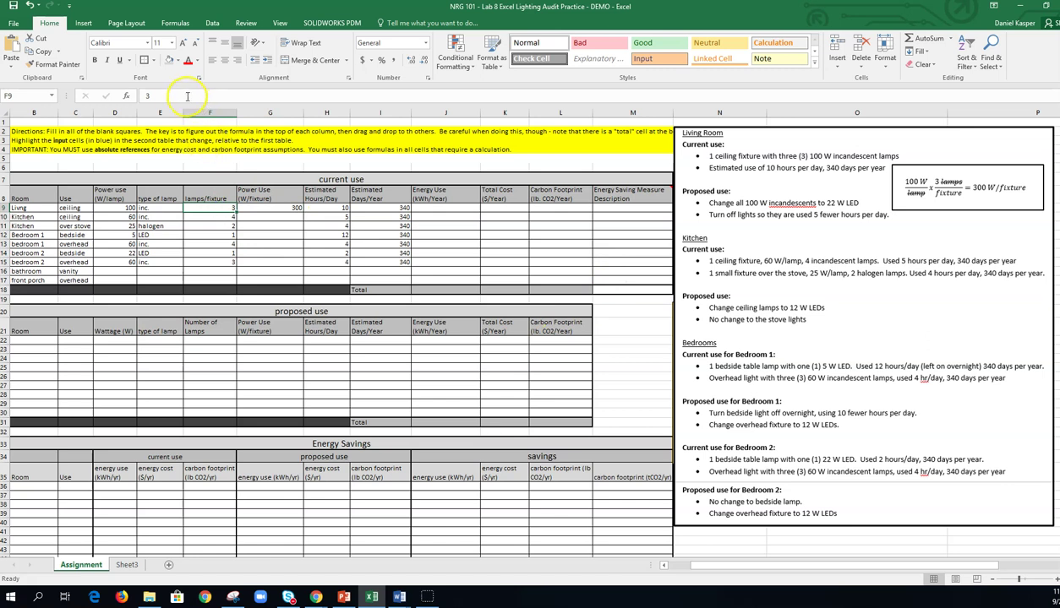
left_click(186, 96)
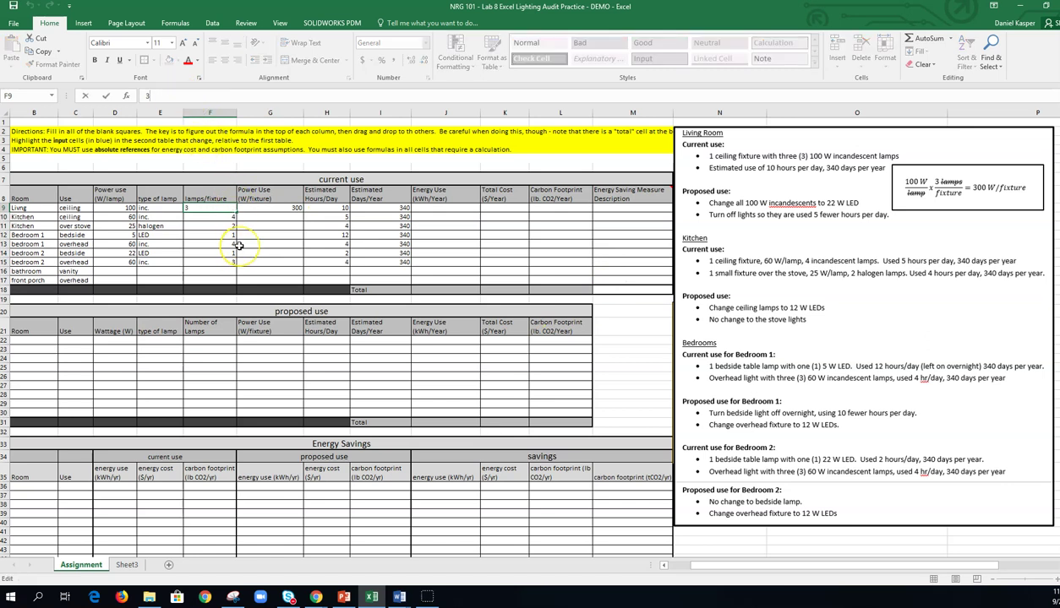
key("Return")
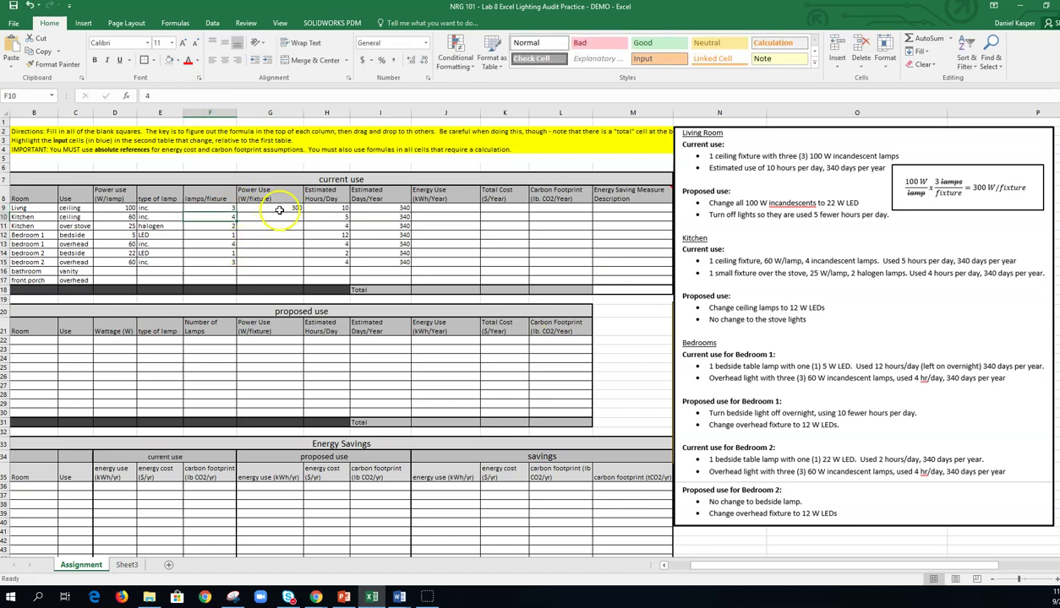
left_click(210, 207)
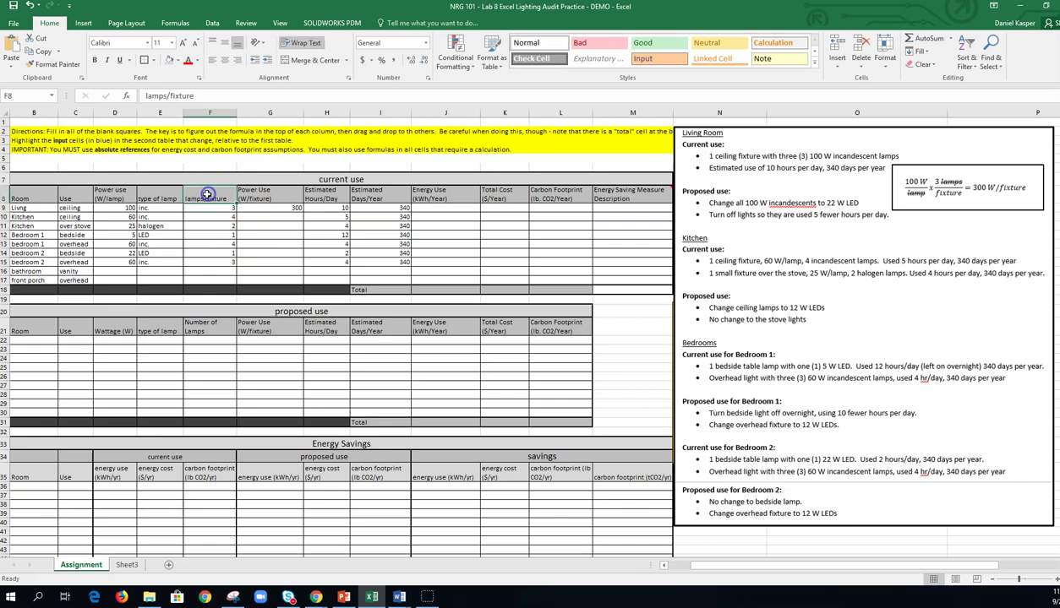
left_click(270, 207)
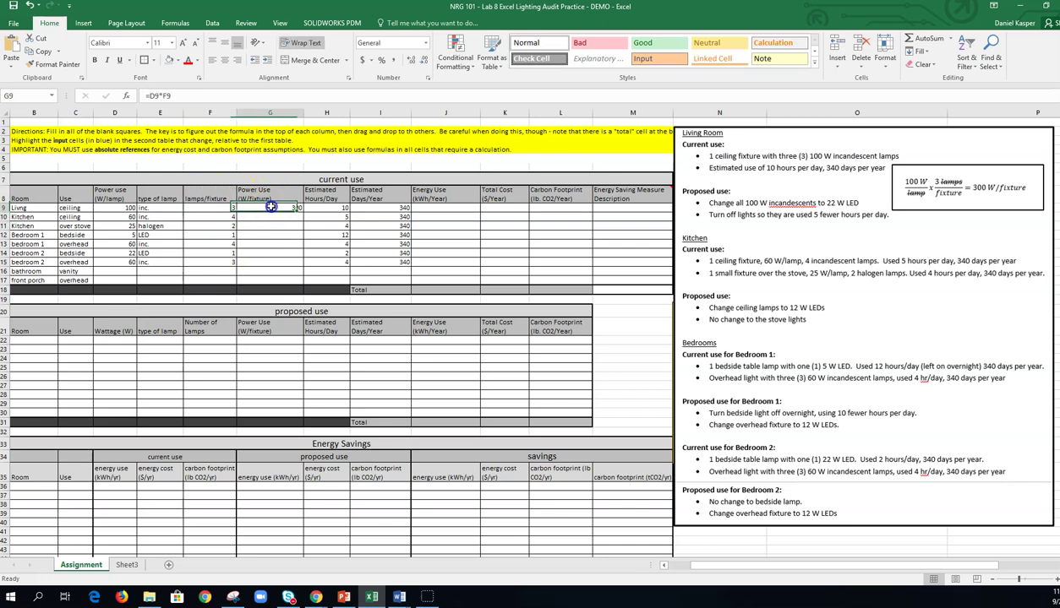
left_click(182, 97)
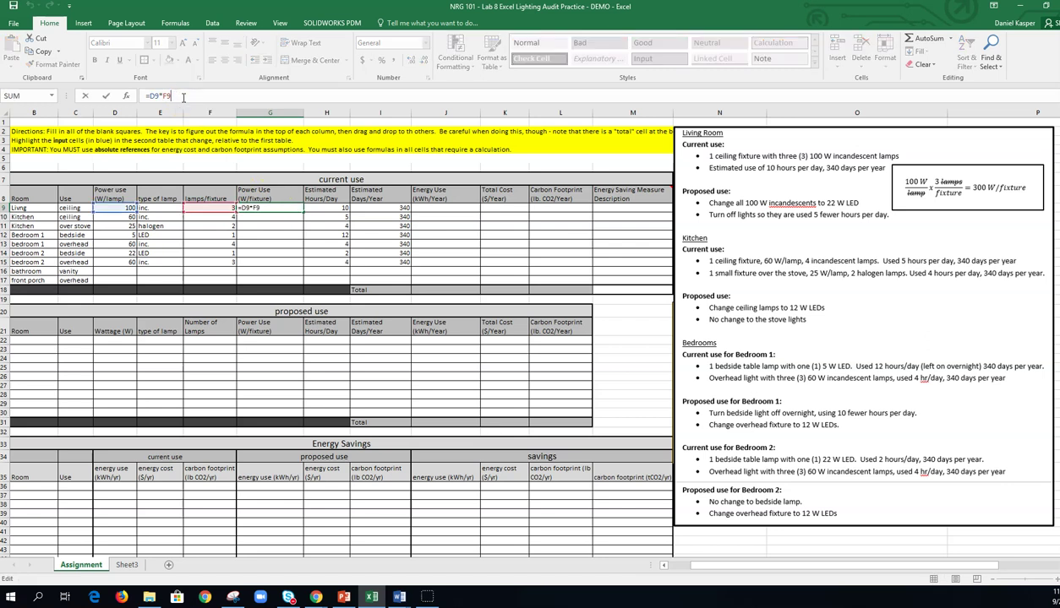
key("BackSpace")
key("BackSpace")
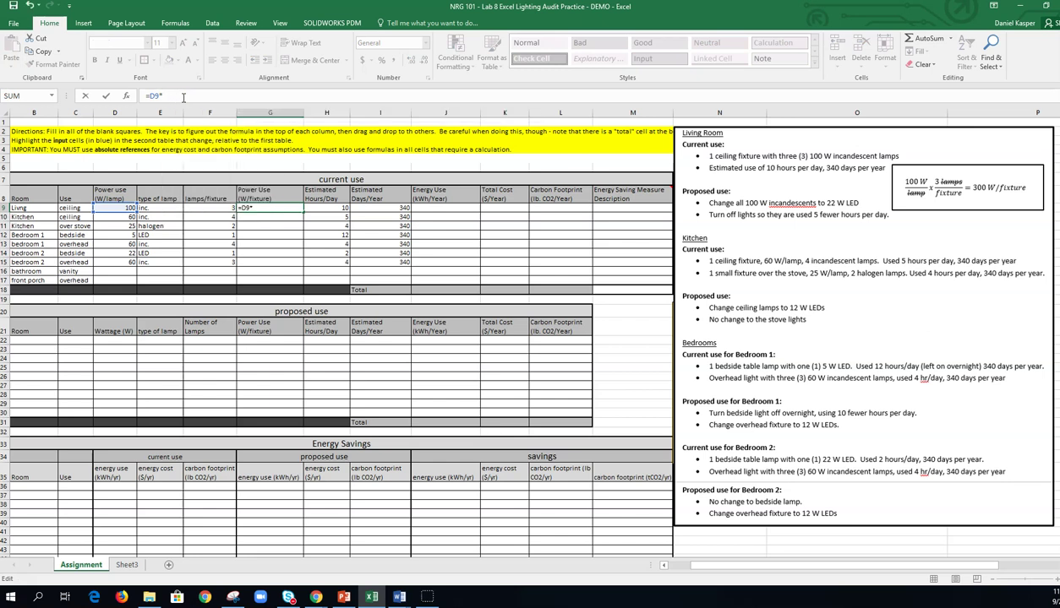
left_click(328, 207)
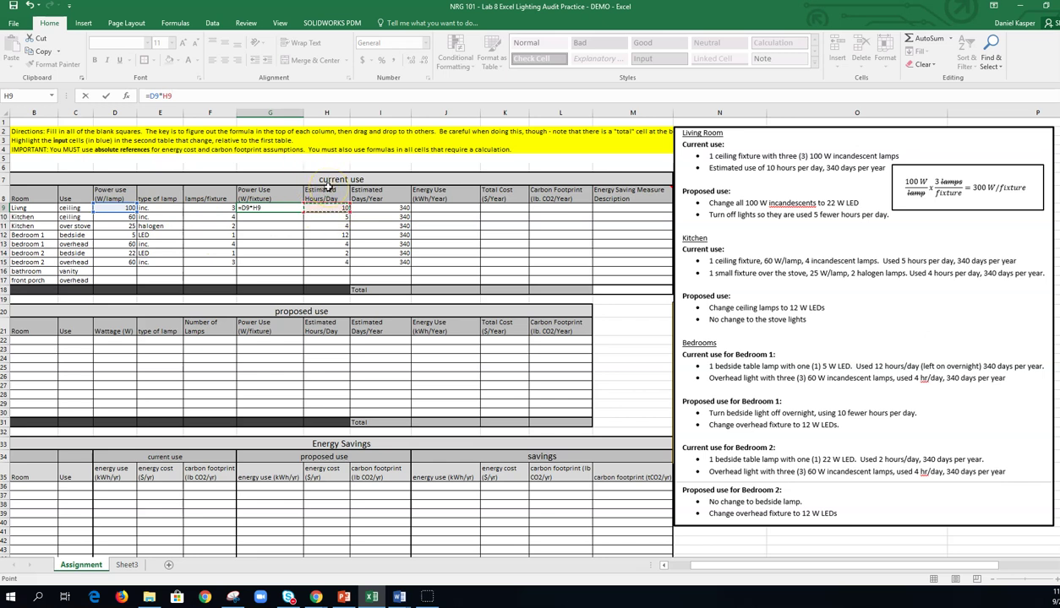
key("BackSpace")
key("BackSpace")
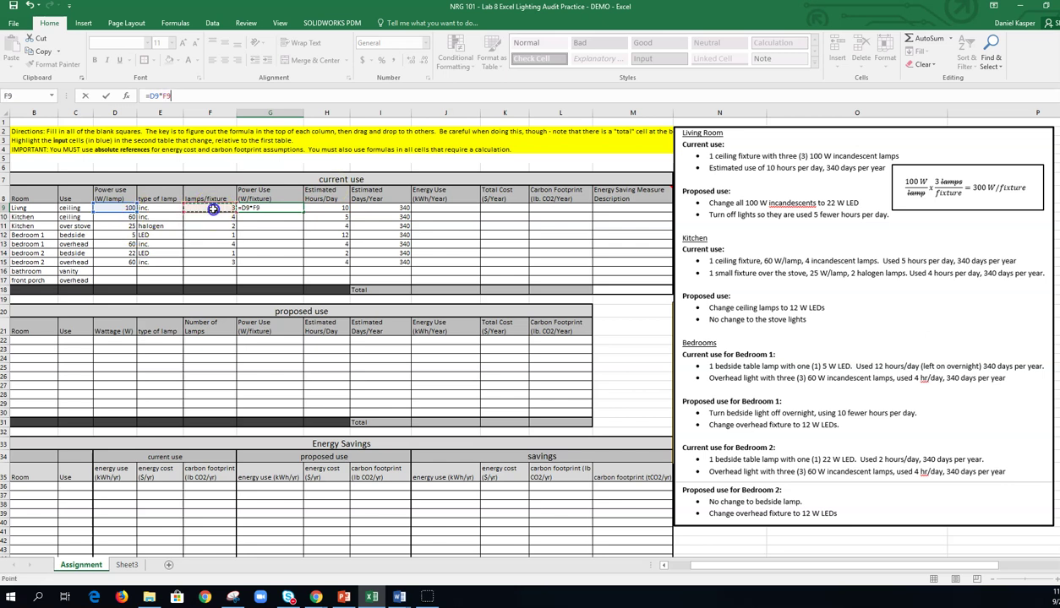
key("Return")
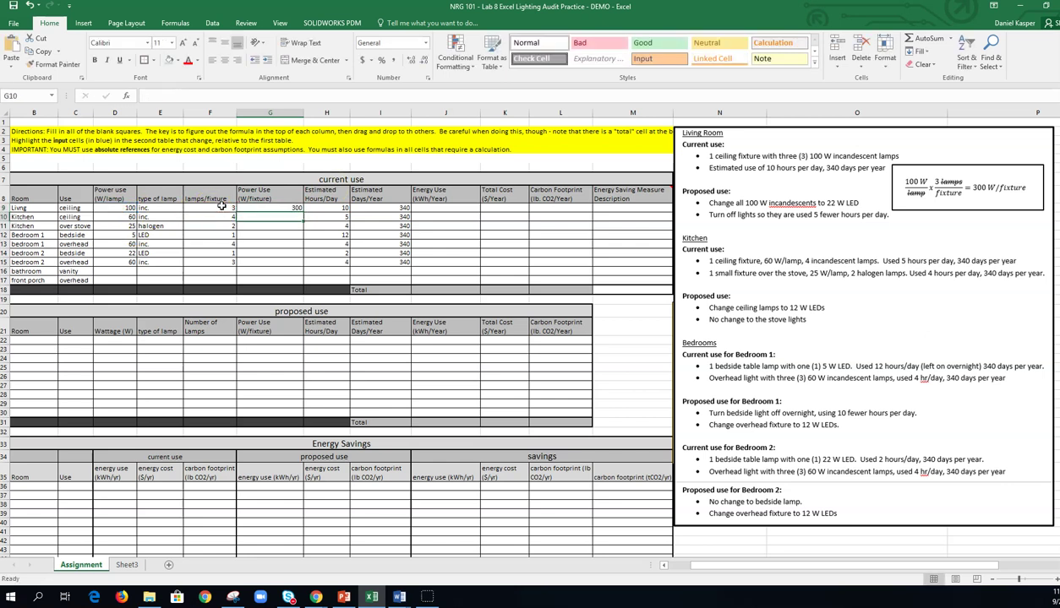
left_click(269, 208)
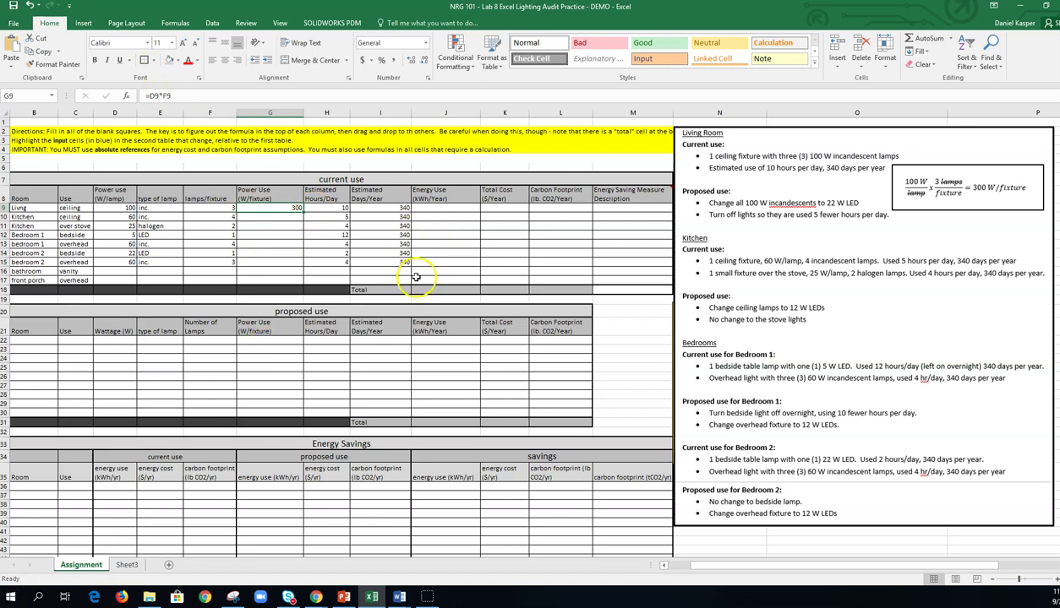
left_click(453, 208)
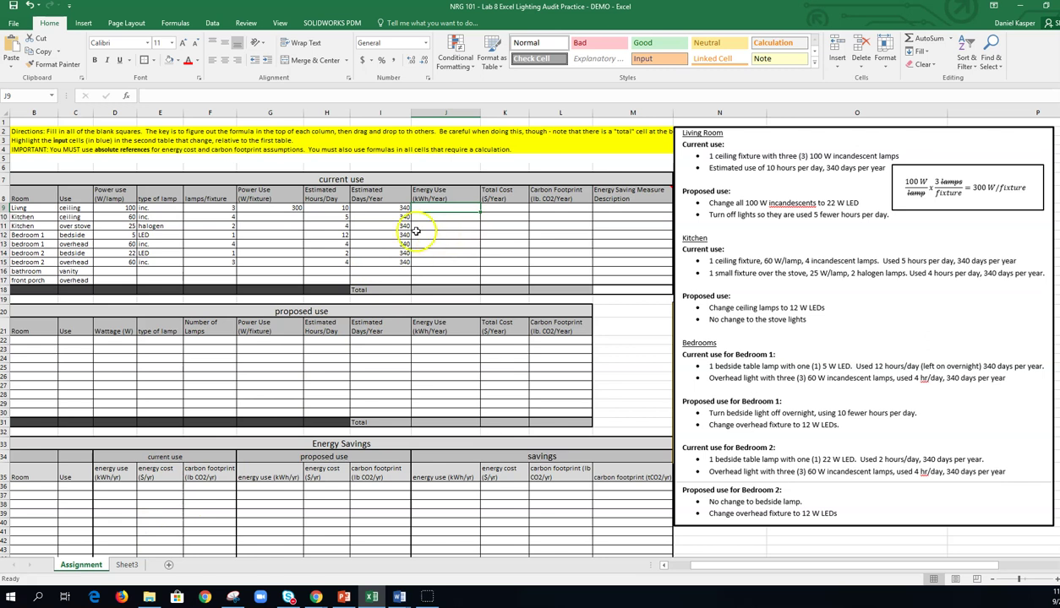
left_click_drag(32, 211, 387, 208)
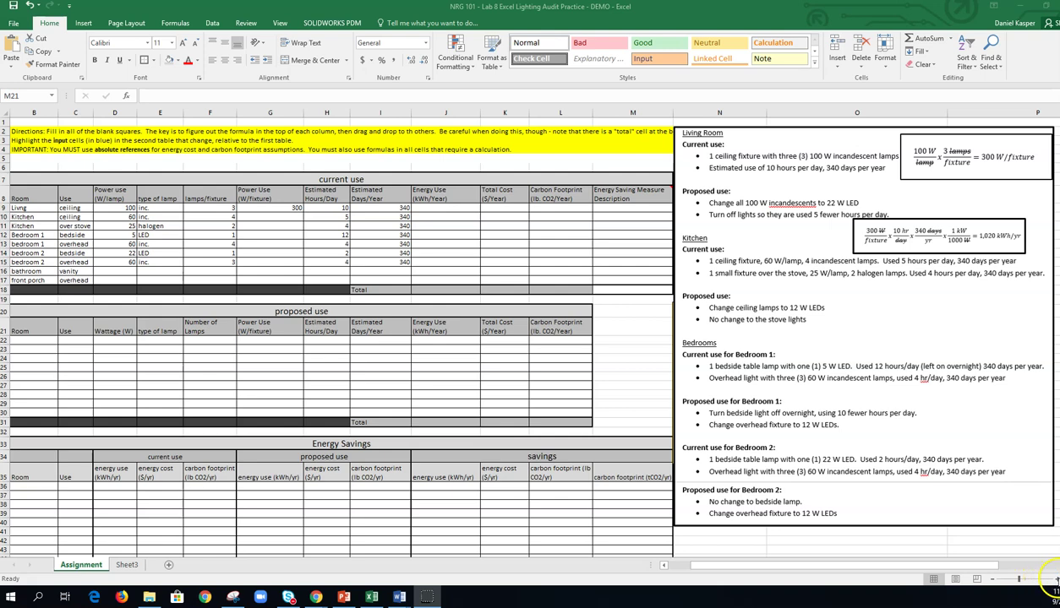
left_click(1055, 580)
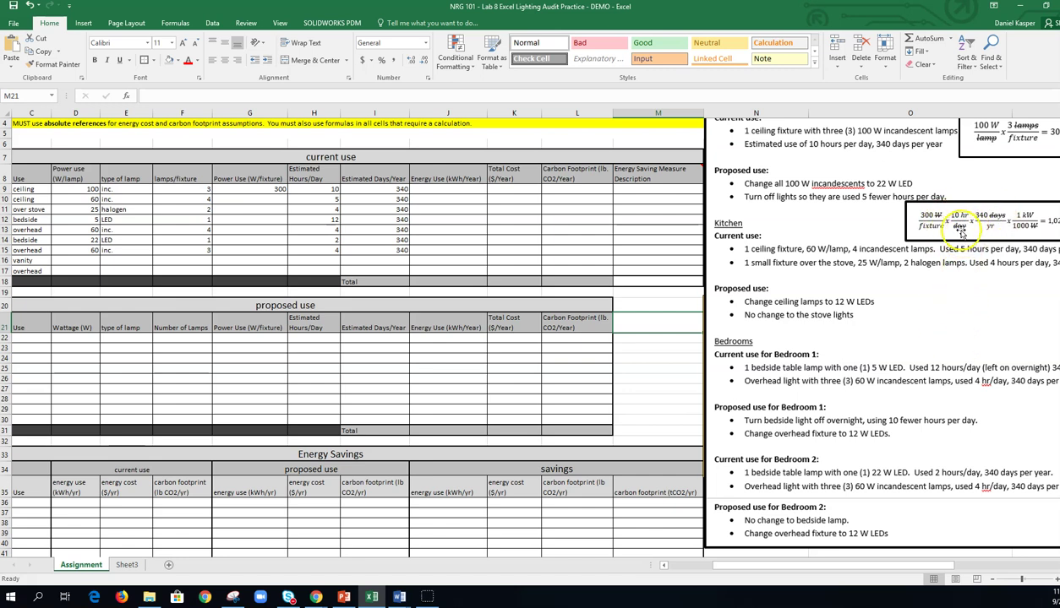
left_click(991, 583)
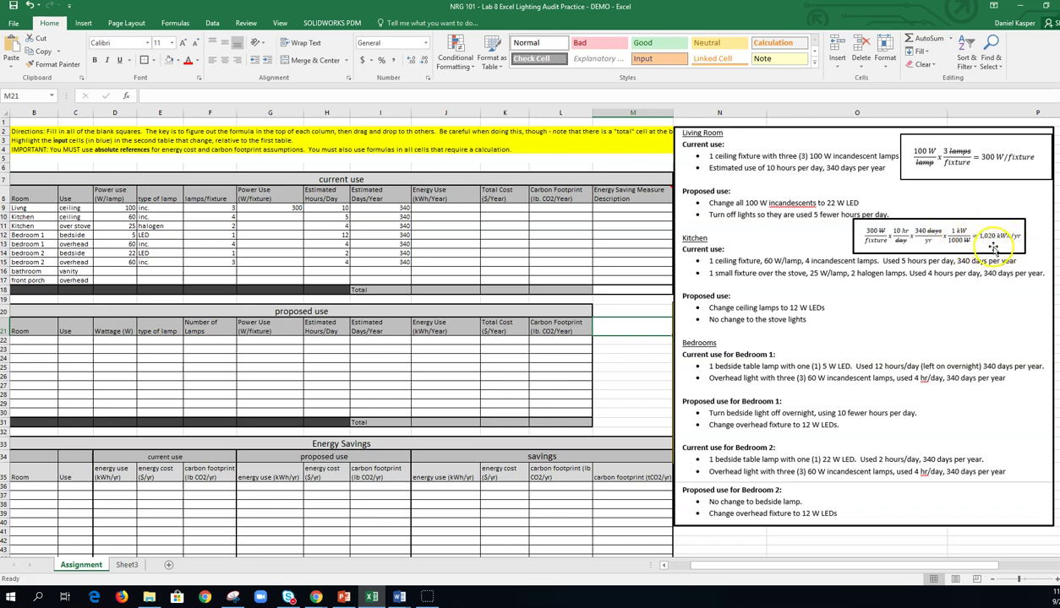
Review the G9, H9 and I9 values that feed the living room energy calculation
left_click(501, 252)
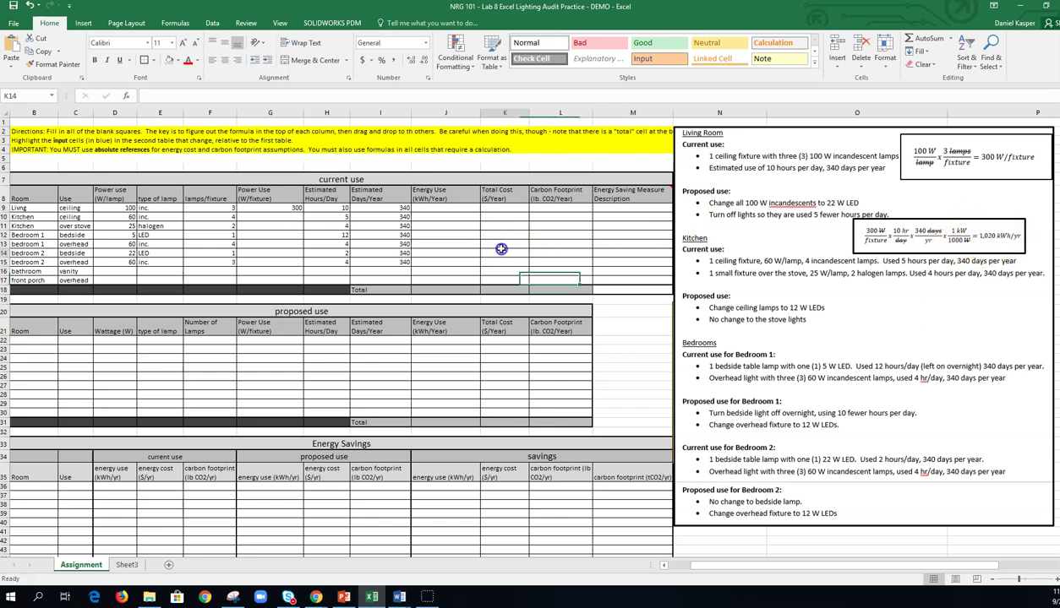
left_click(447, 211)
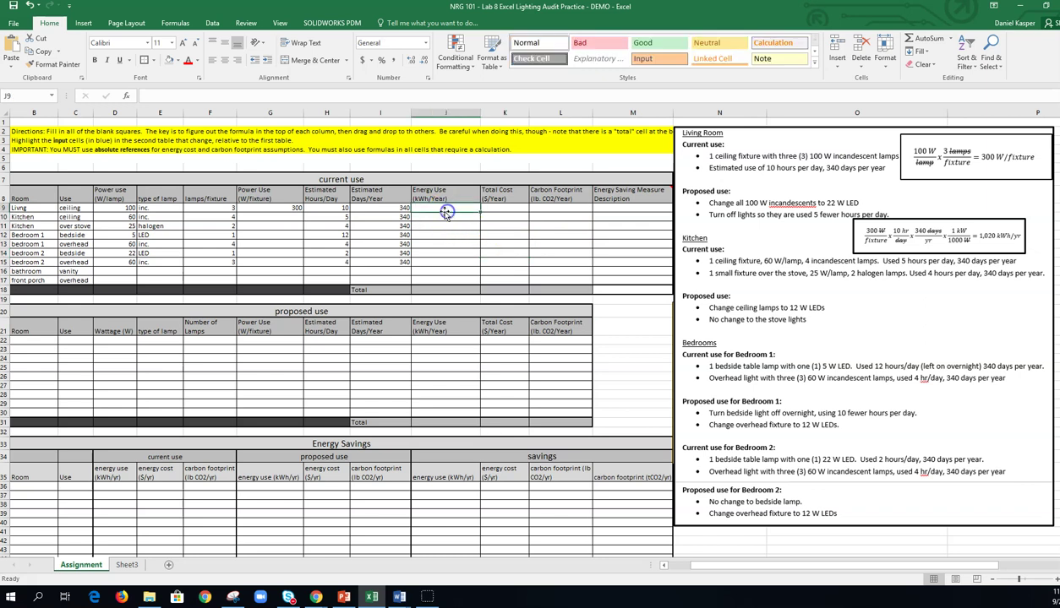
left_click(275, 210)
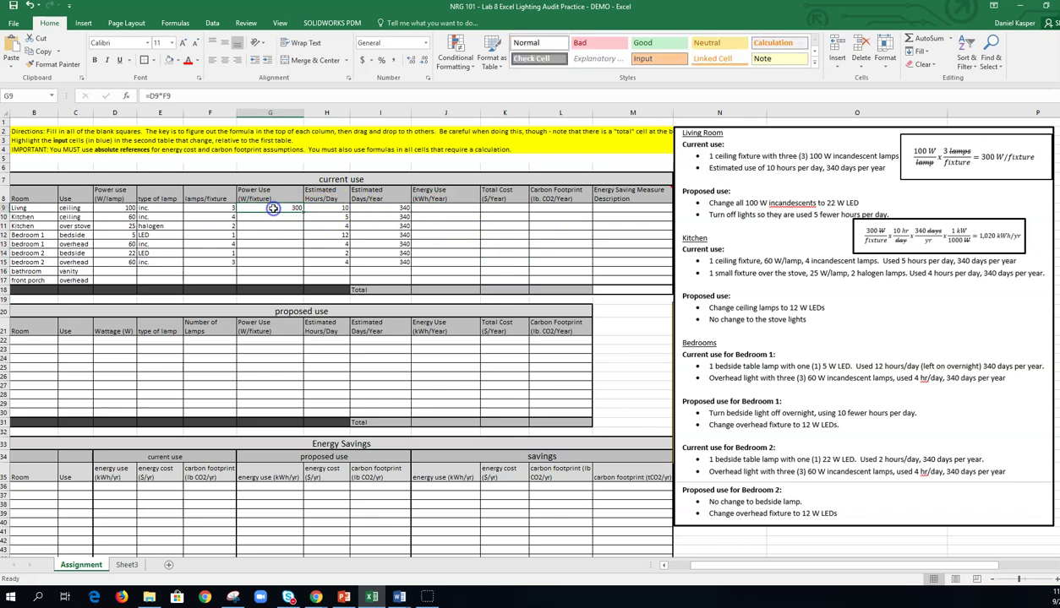
left_click(325, 207)
left_click(383, 207)
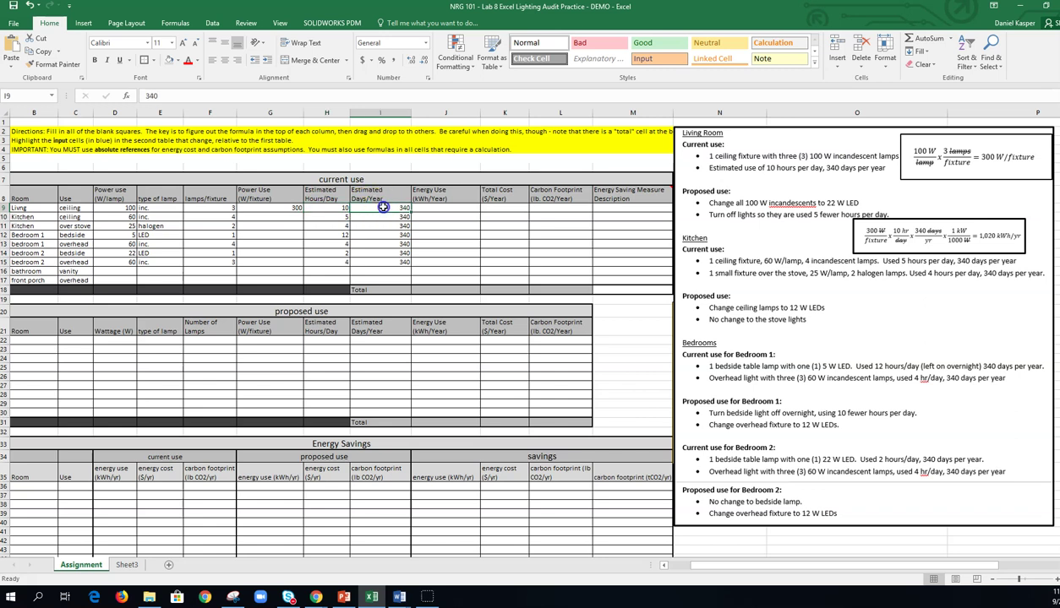
Enter =G9*H9*I9/1000 in J9, giving 1020 kWh/year
left_click(441, 209)
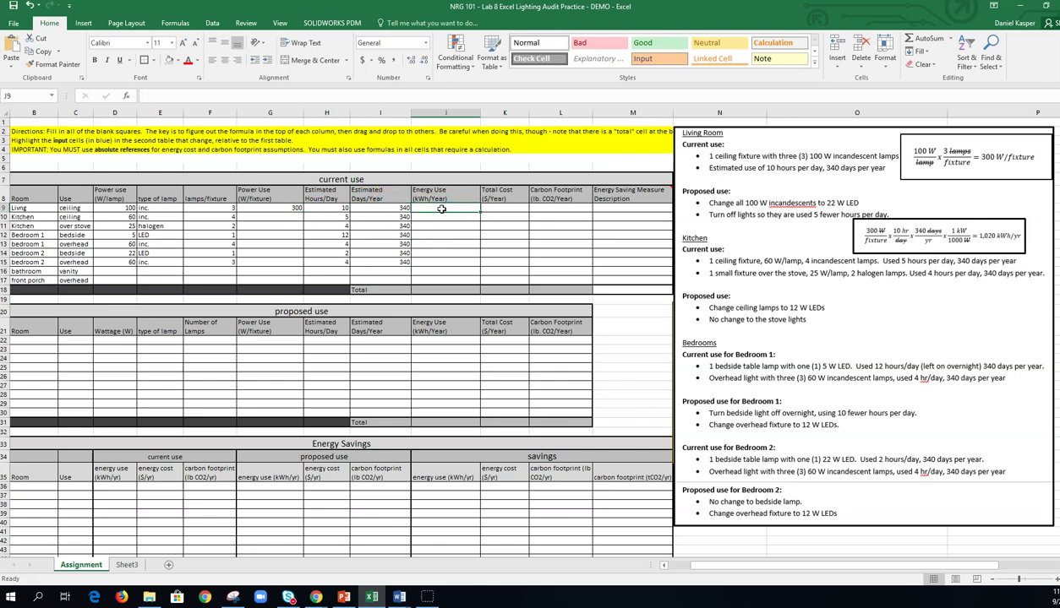
type("=")
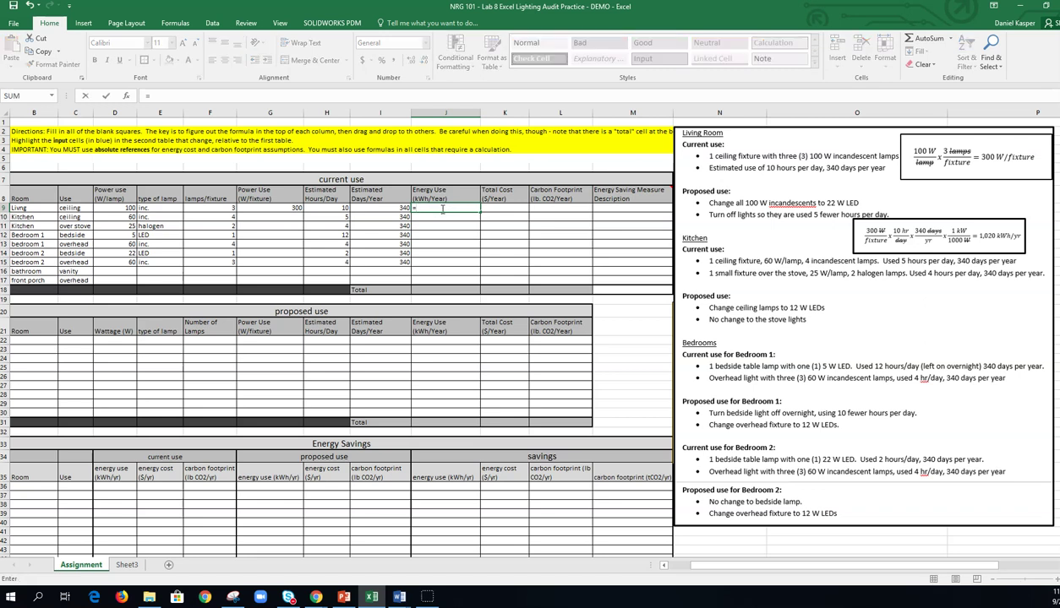
left_click(286, 207)
type("*")
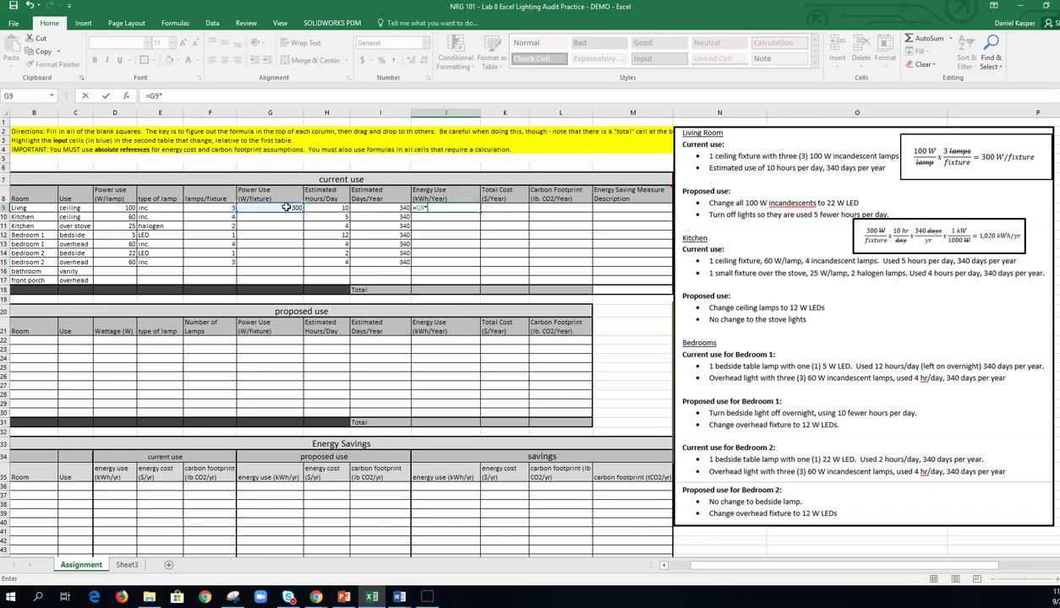
left_click(328, 207)
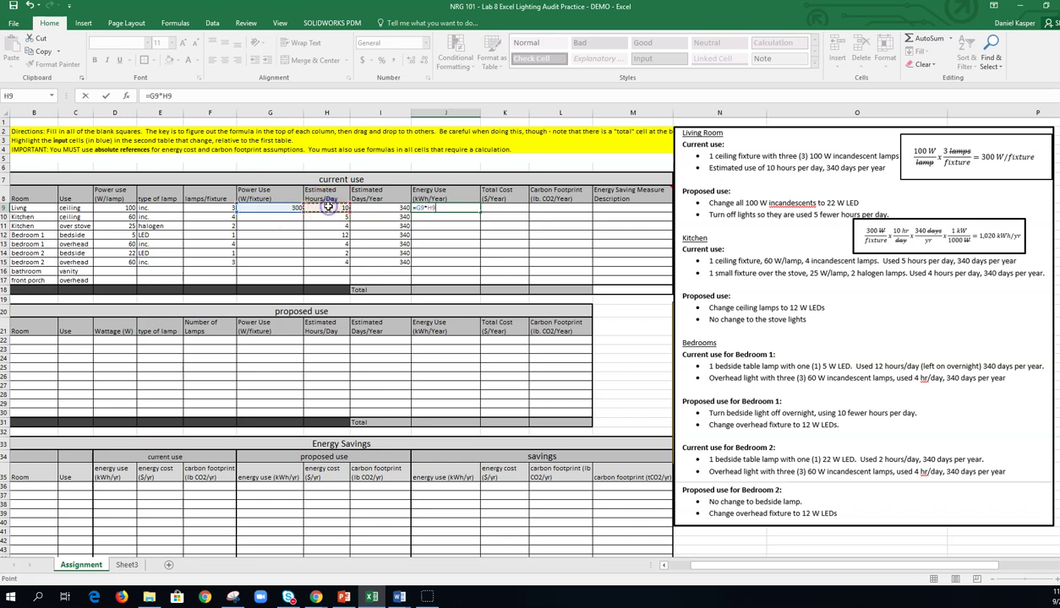
type("*")
left_click(369, 208)
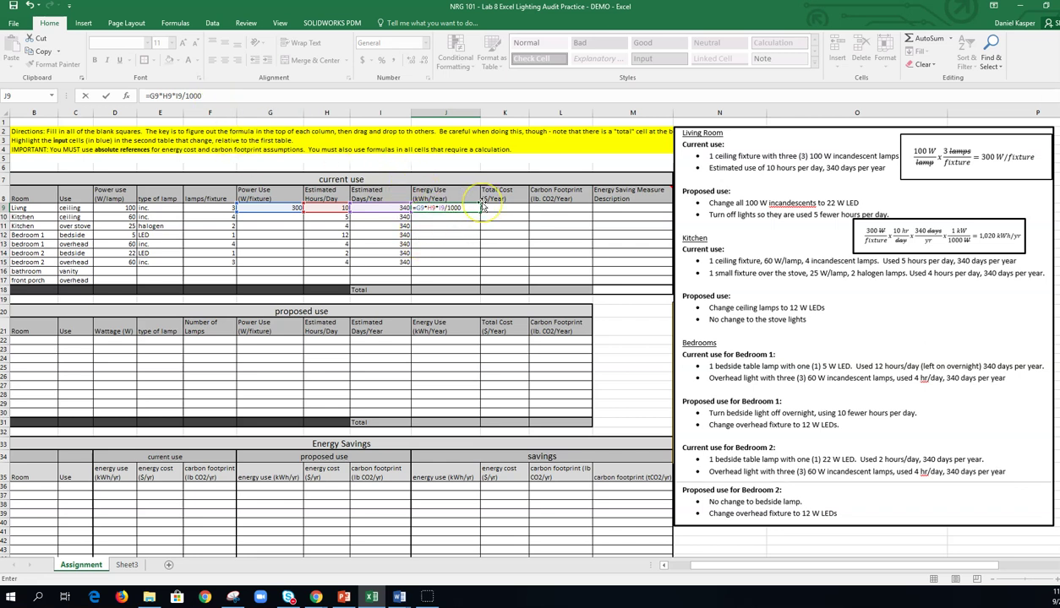
key("Return")
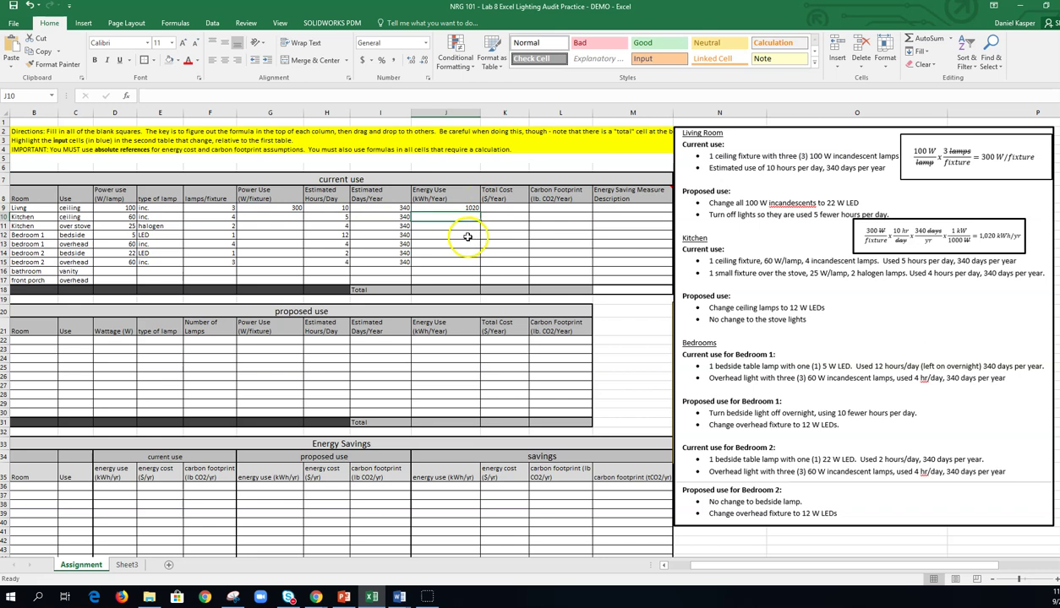
left_click(468, 207)
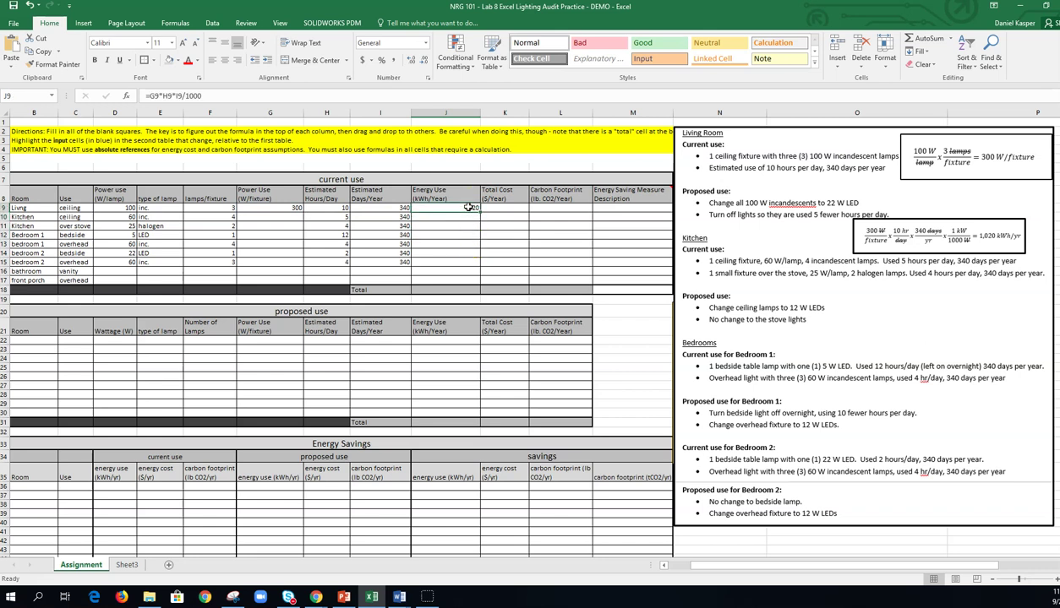
left_click(220, 97)
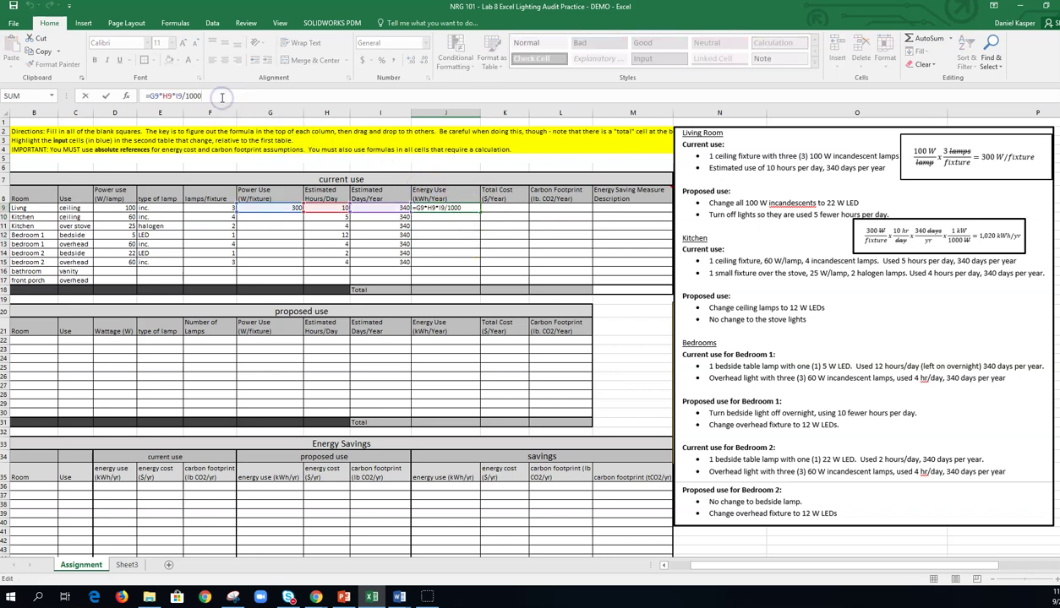
left_click(208, 95)
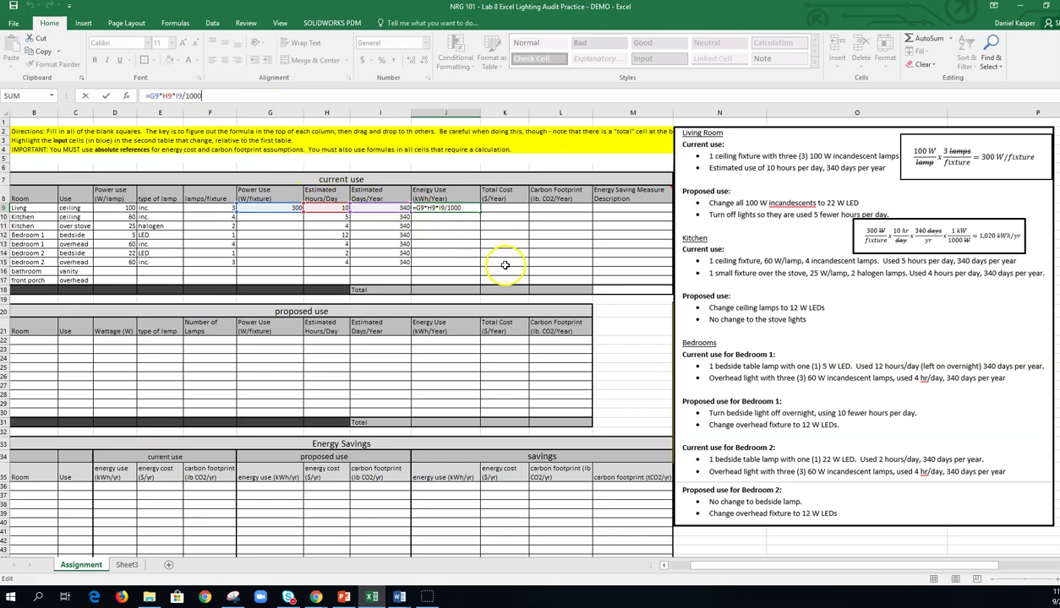
key("Tab")
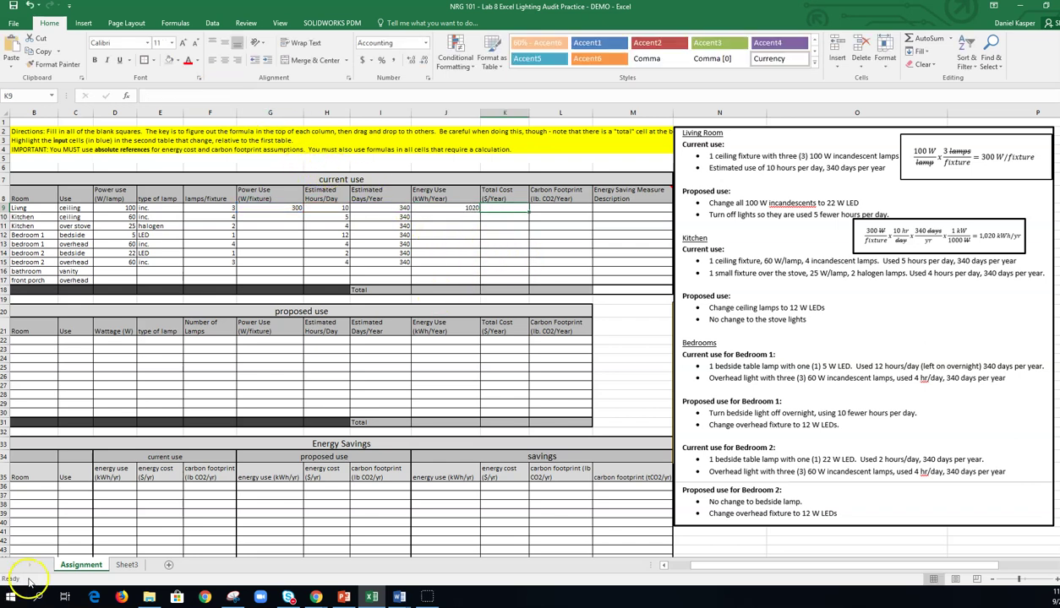
left_click(466, 211)
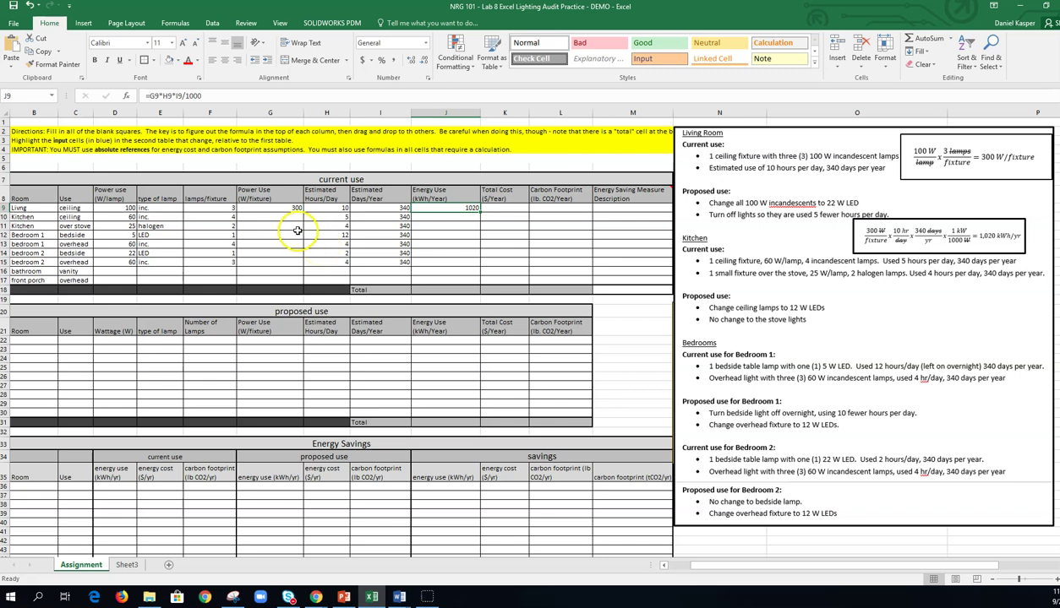
left_click(284, 208)
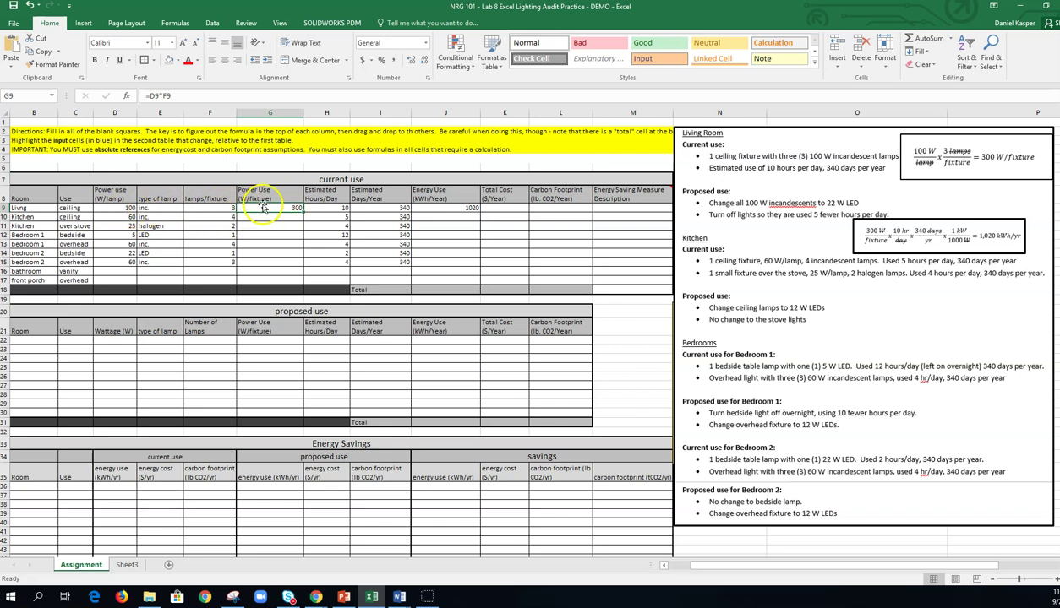
left_click(114, 208)
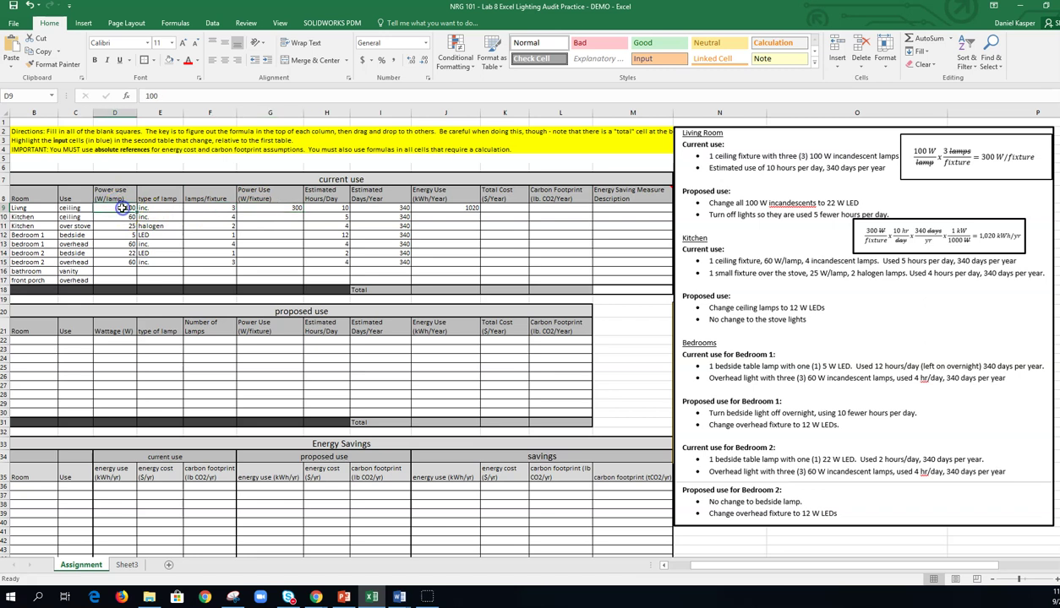
left_click(201, 207)
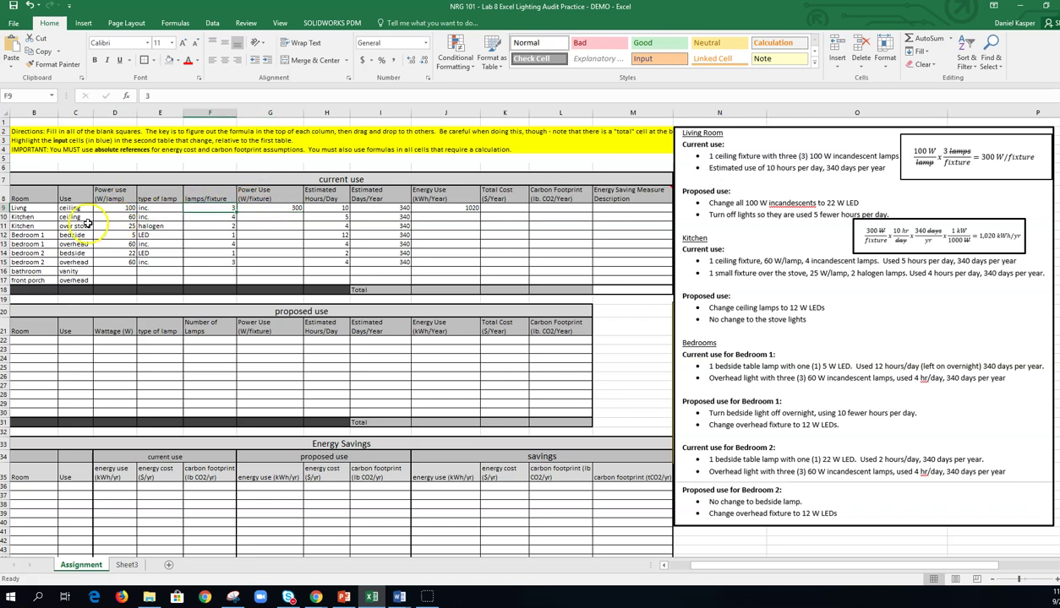
left_click(33, 216)
left_click(211, 216)
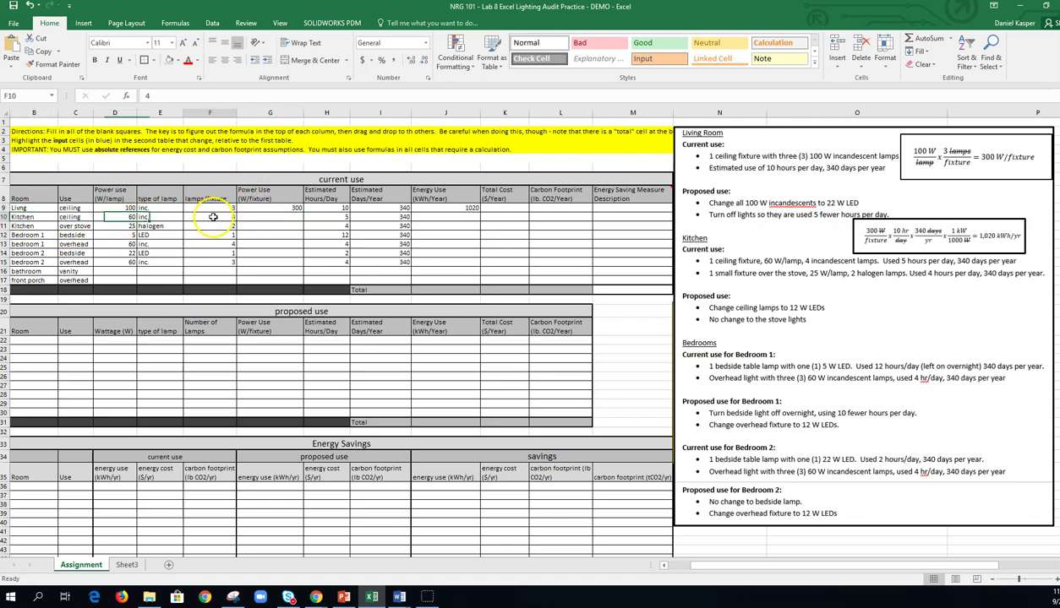
left_click(37, 225)
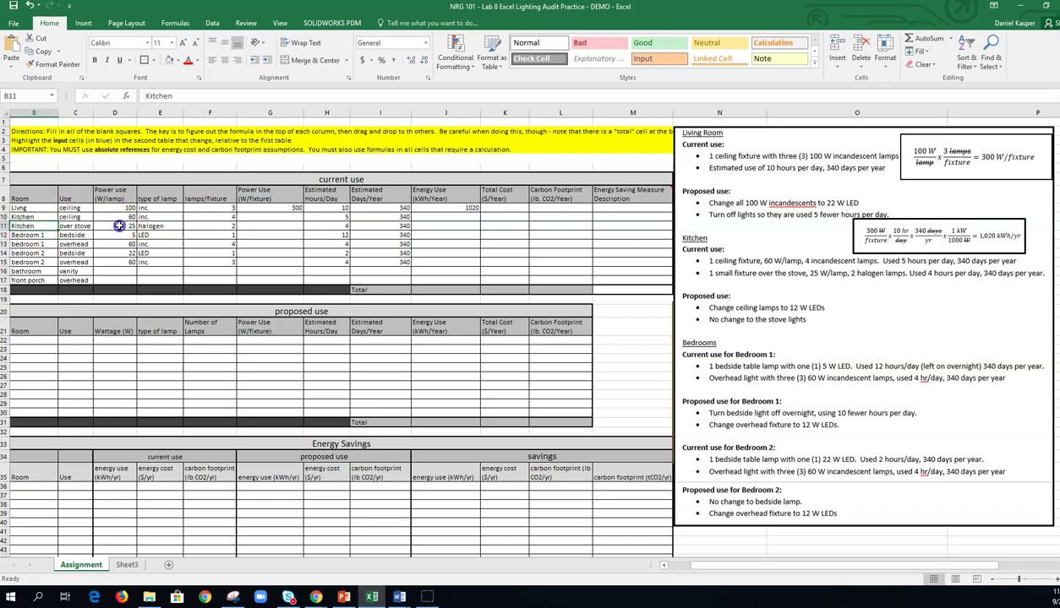
left_click(116, 225)
left_click(210, 225)
left_click(134, 240)
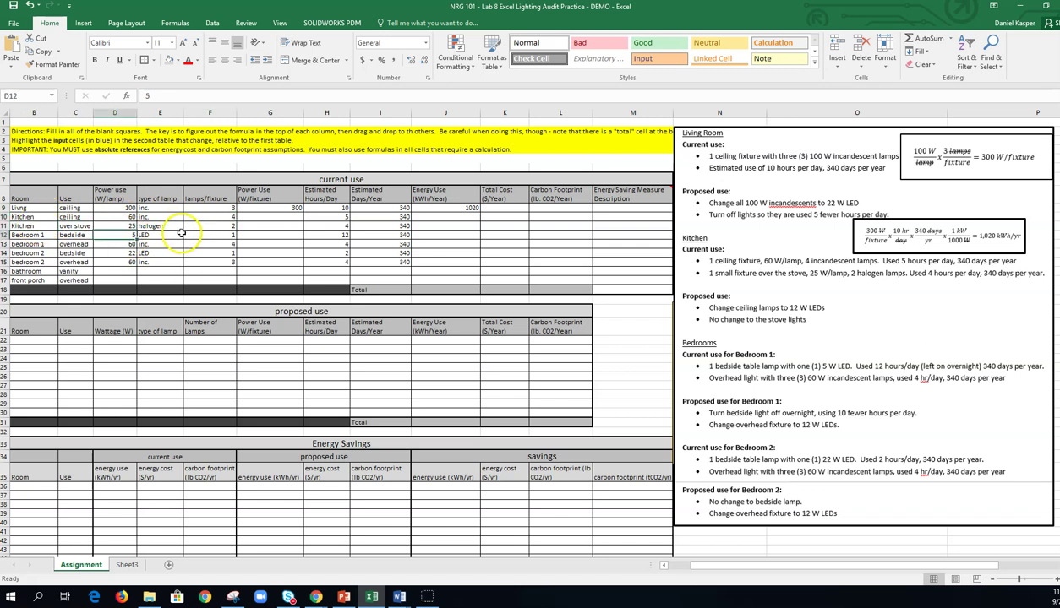
left_click(169, 236)
left_click(196, 239)
left_click(126, 235)
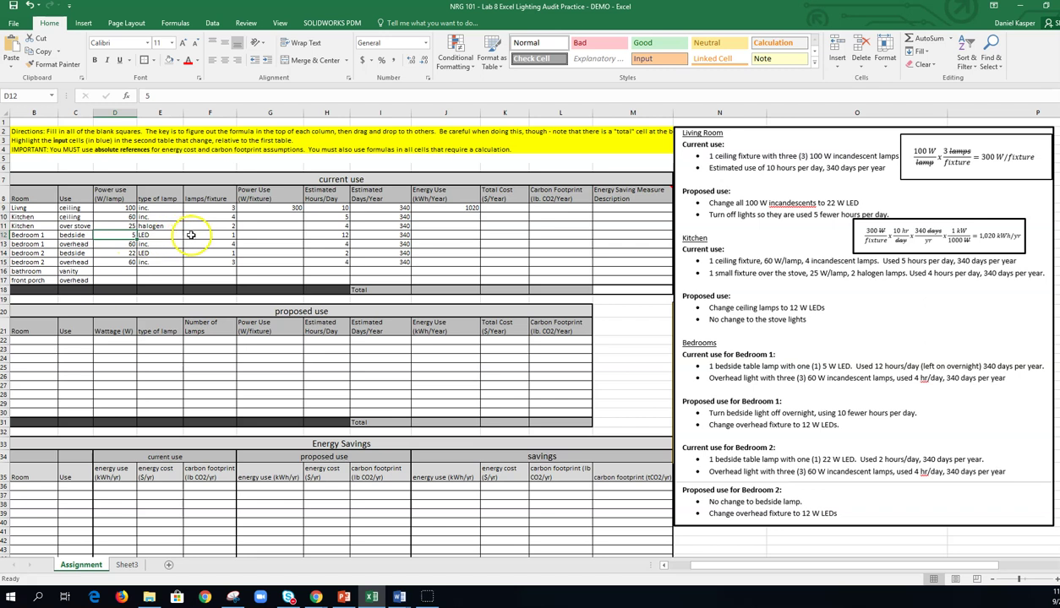
left_click(194, 236)
left_click(271, 208)
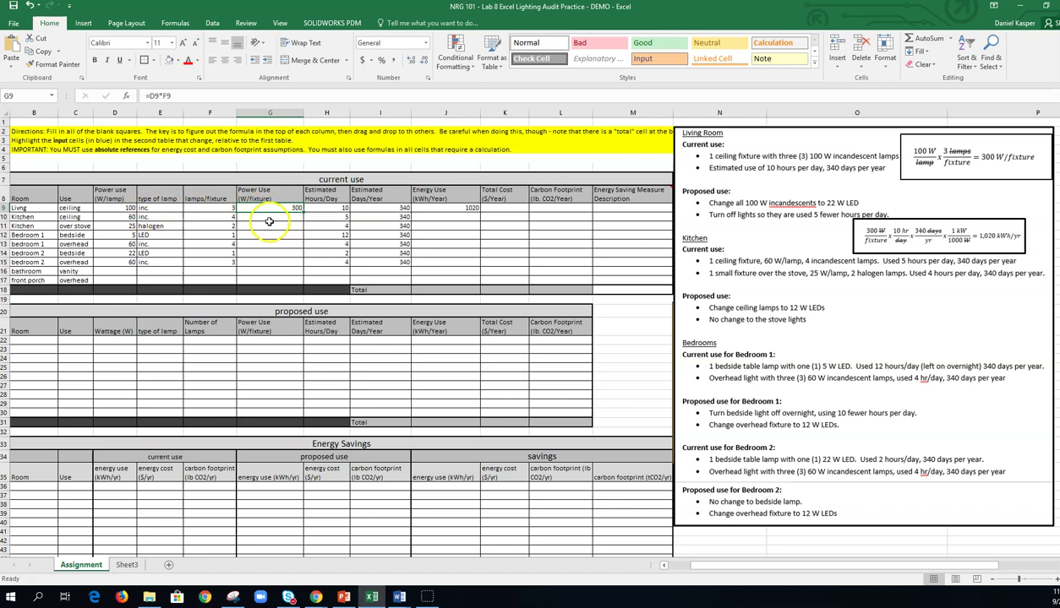
left_click(270, 217)
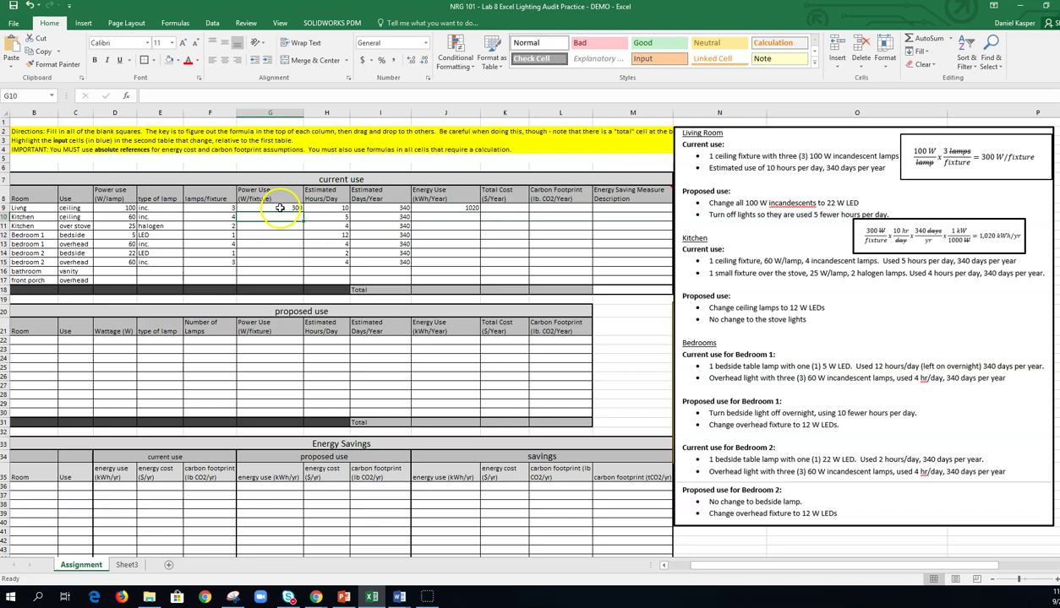
left_click(280, 208)
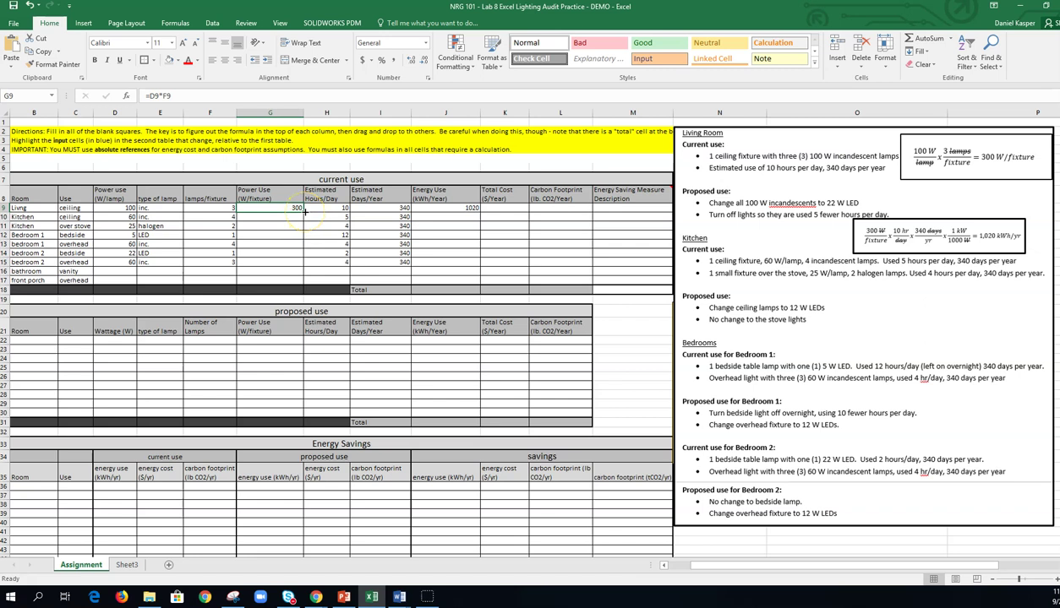
Fill G9's =D9*F9 formula down to G15, yielding 300, 240, 50, 5, 240, 22 and 180 W
left_click_drag(304, 212, 304, 212)
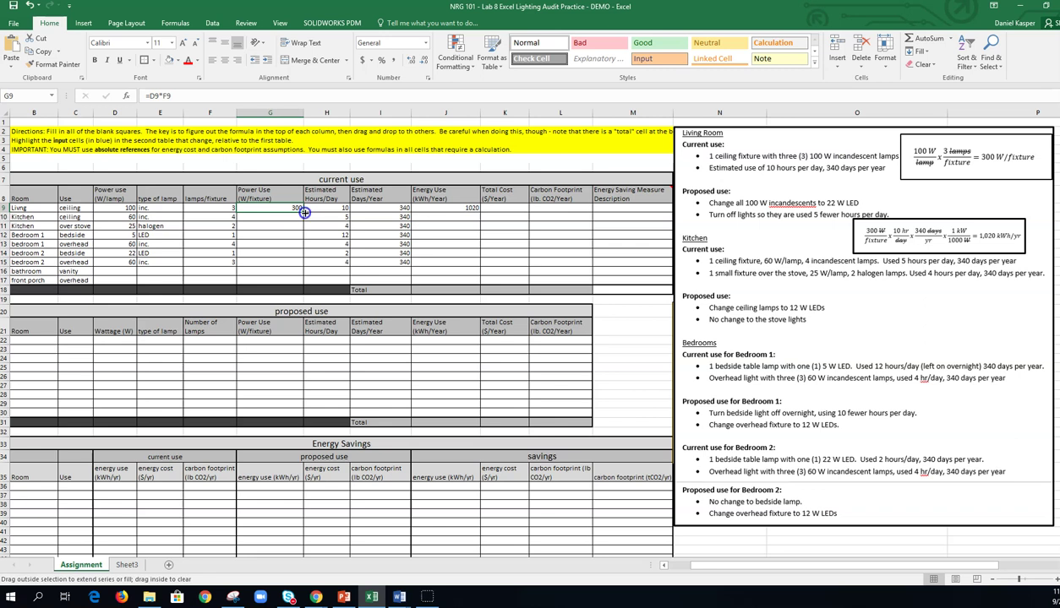
left_click_drag(305, 212, 293, 264)
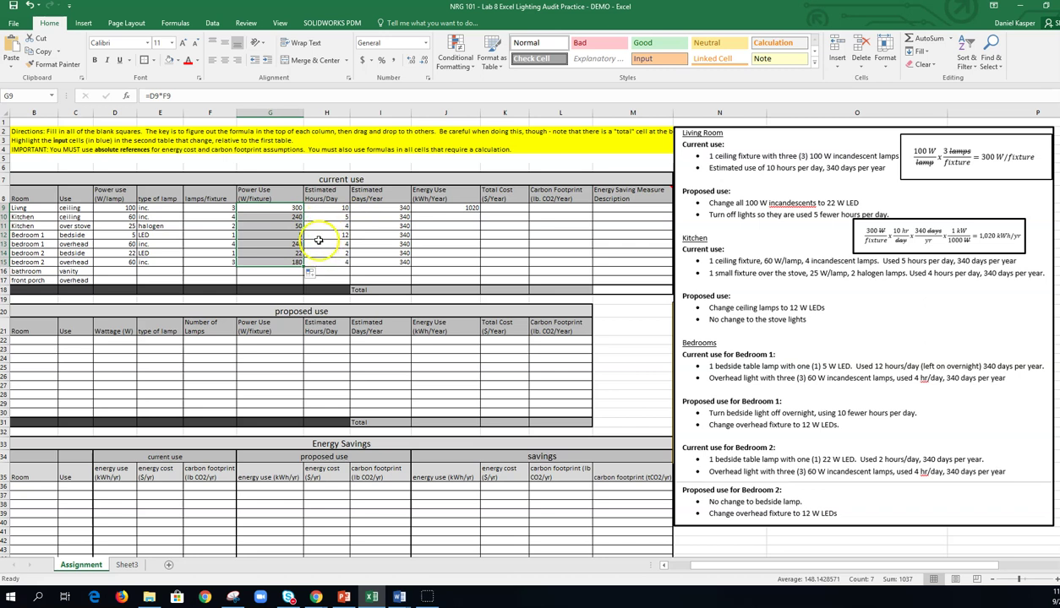
left_click(287, 207)
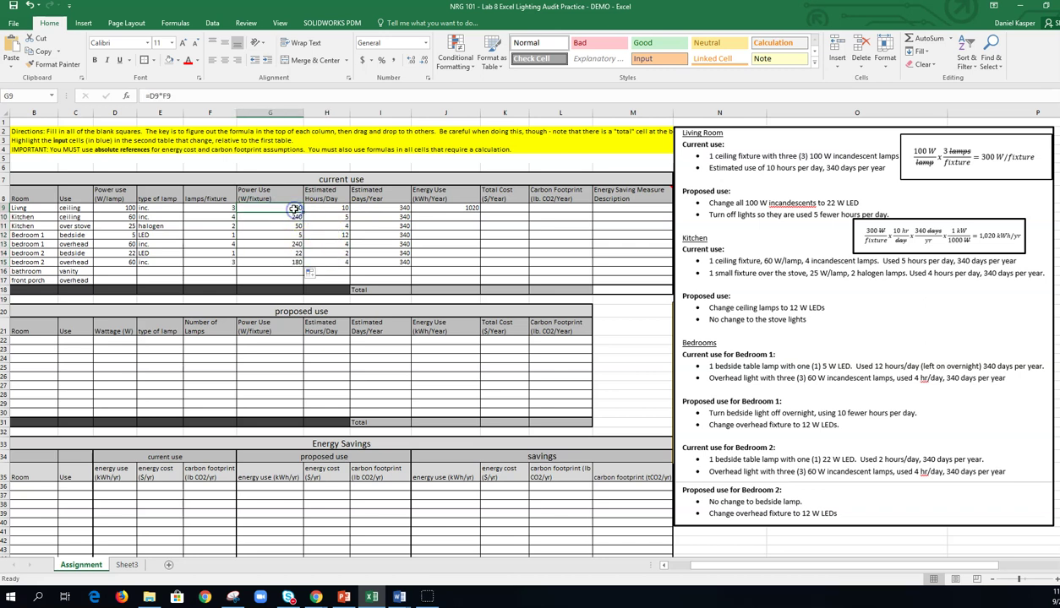
left_click(193, 94)
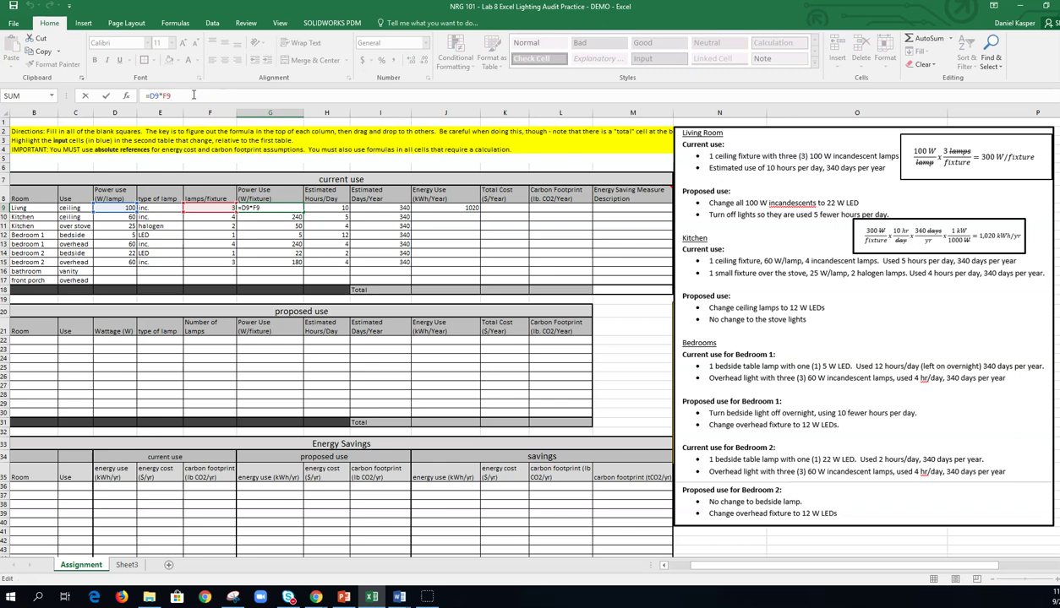
key("Return")
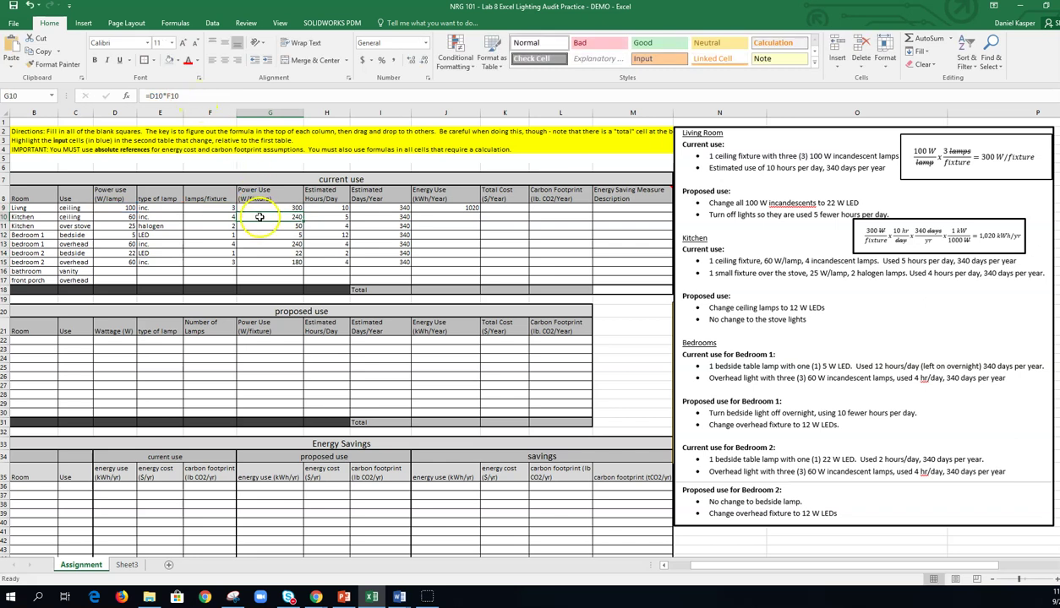
left_click(215, 96)
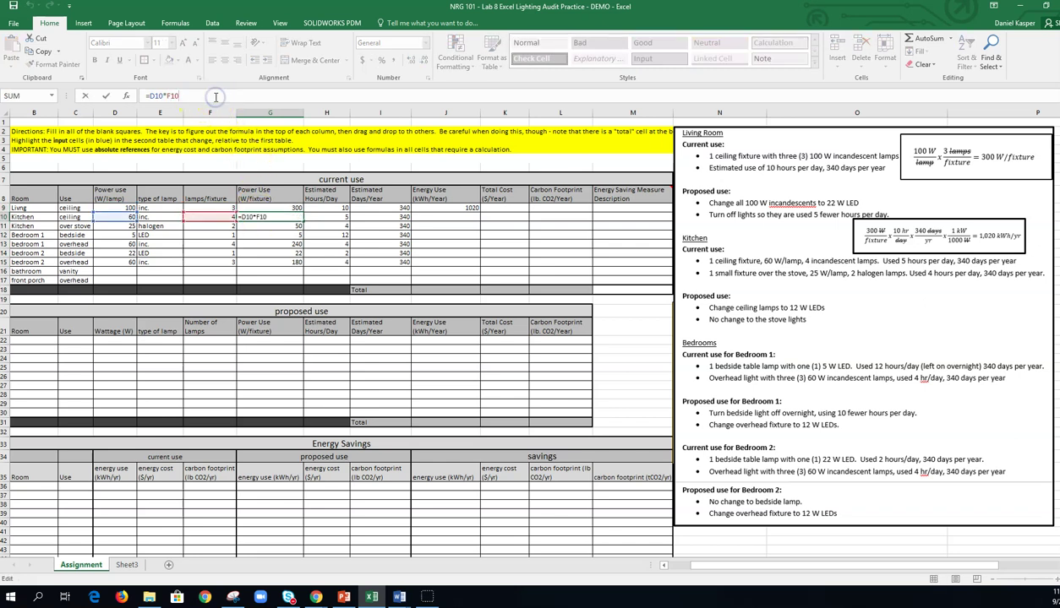
key("Return")
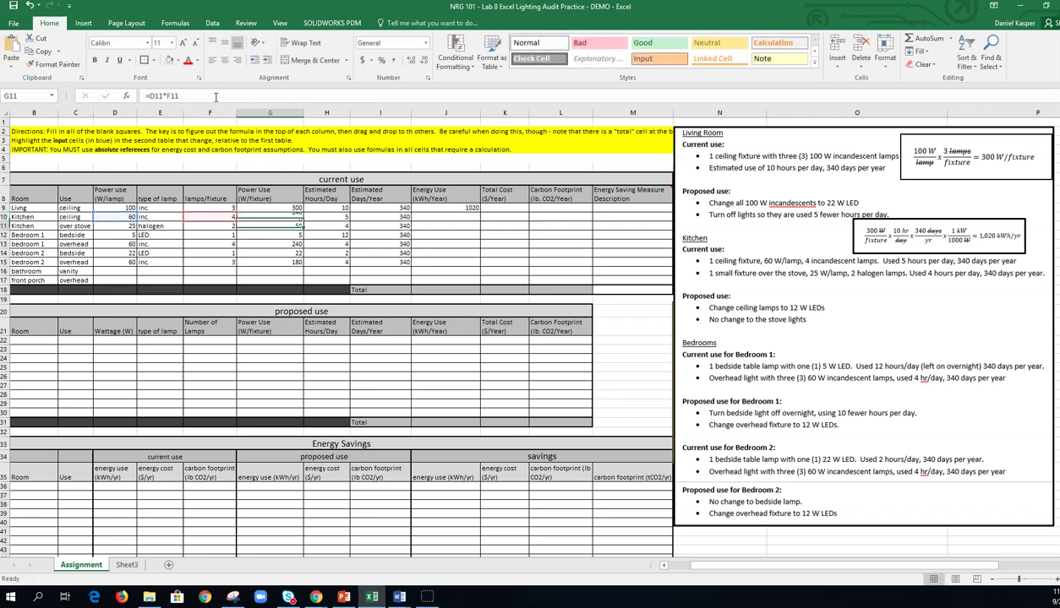
left_click(215, 96)
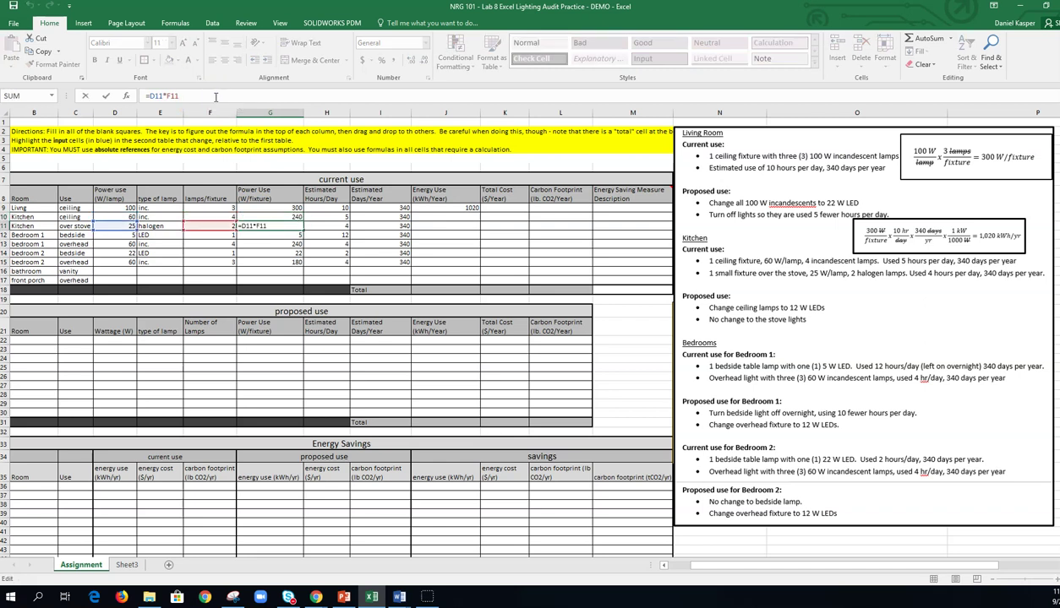
key("Return")
left_click(215, 96)
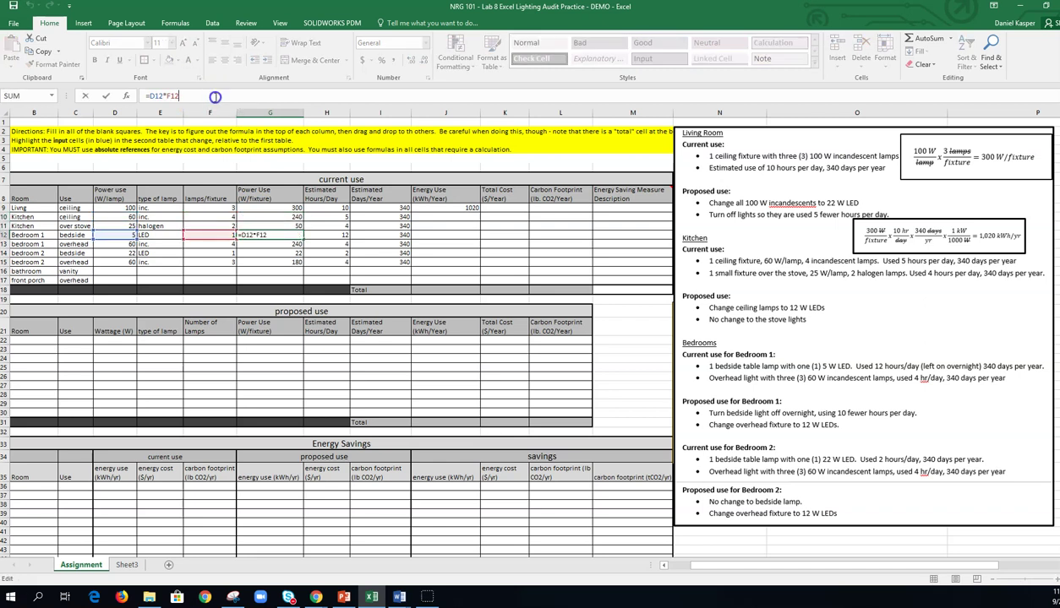
key("Return")
left_click(216, 96)
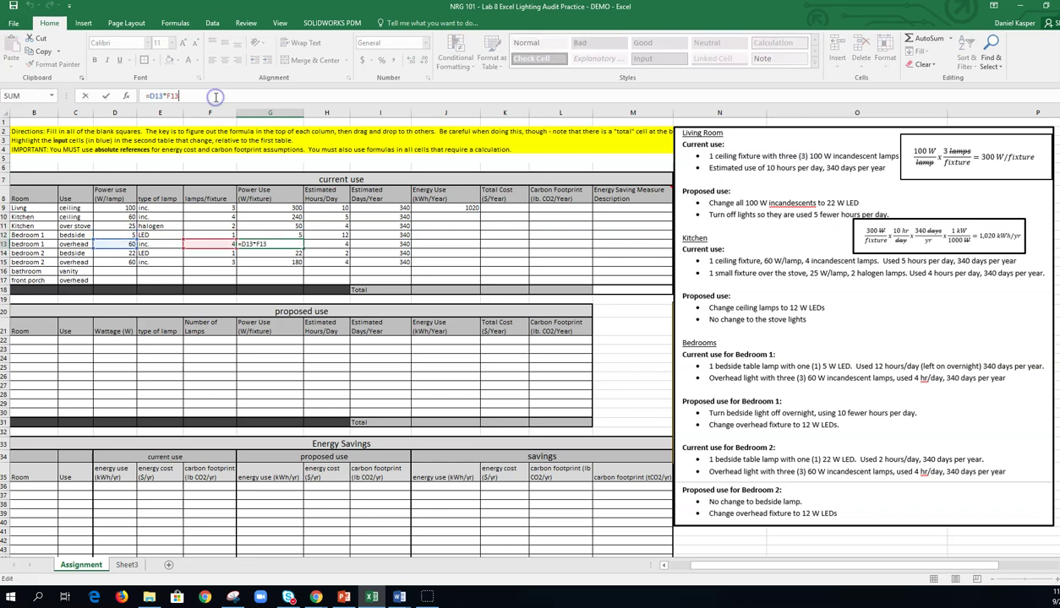
key("Return")
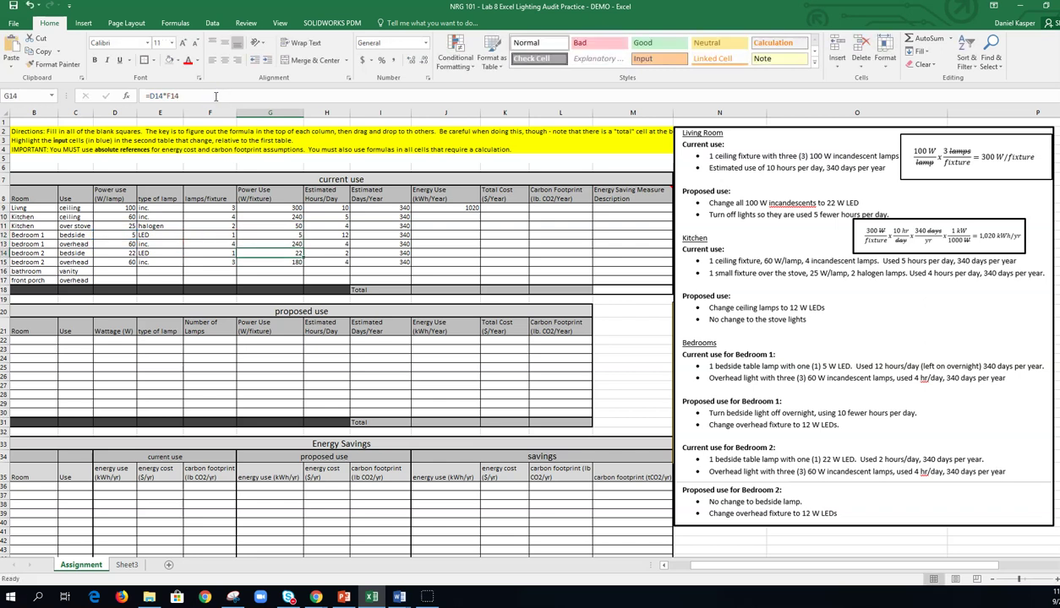
left_click(270, 208)
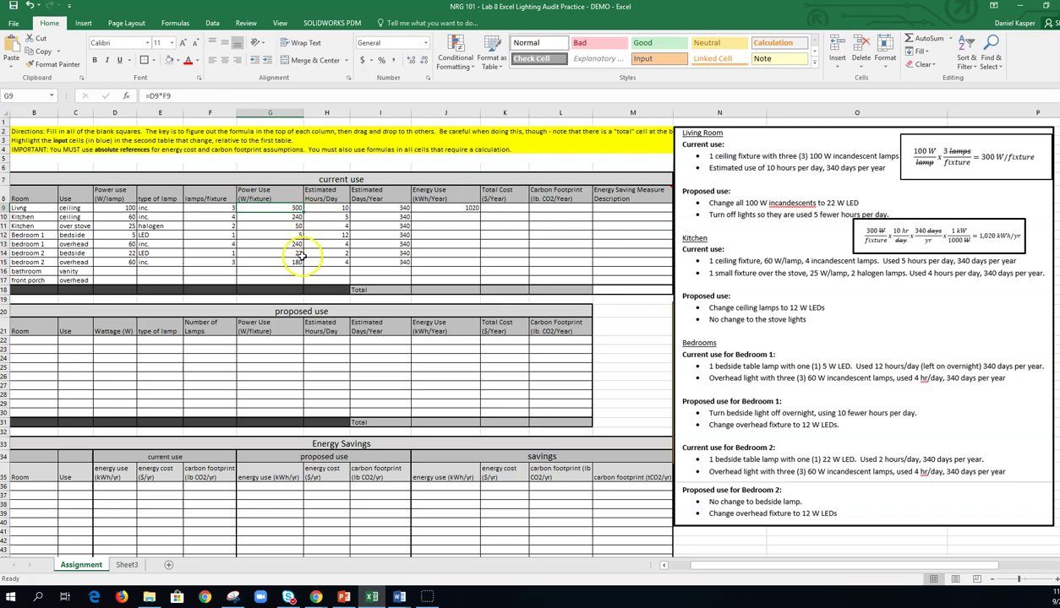
left_click(290, 218)
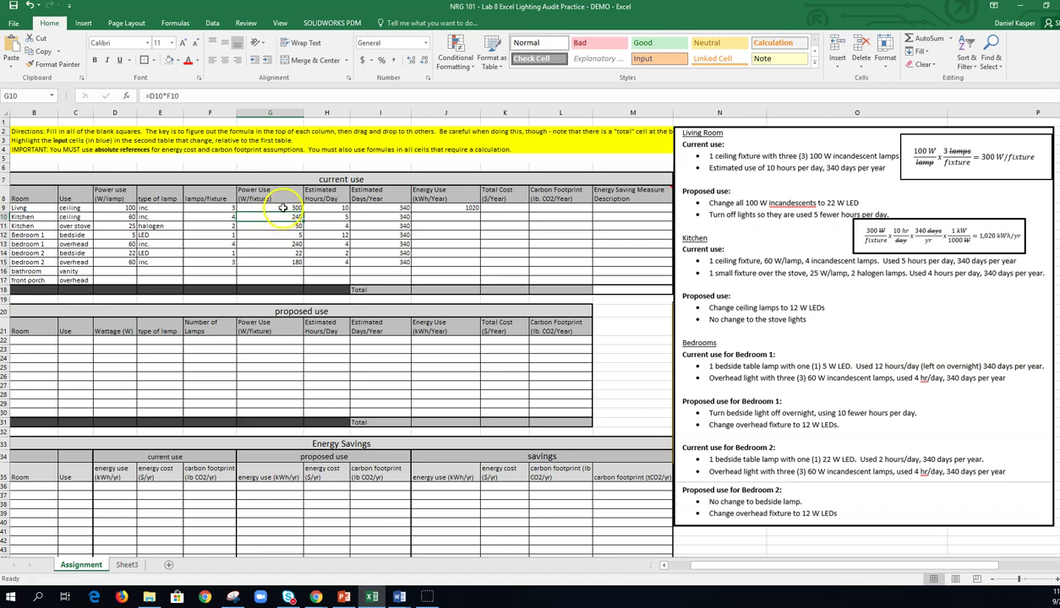
left_click(283, 208)
left_click_drag(302, 212, 296, 264)
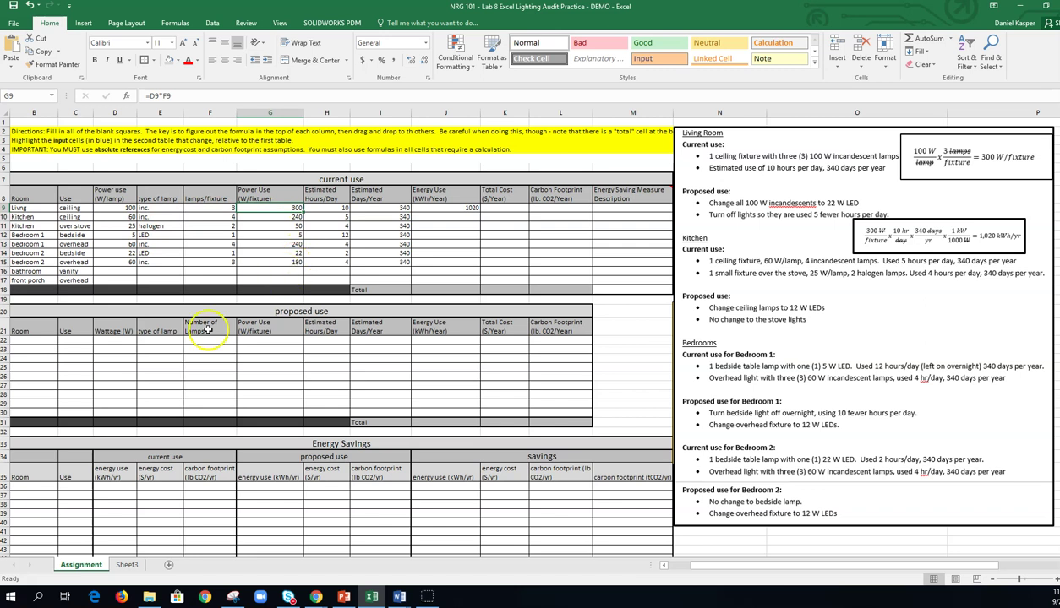
left_click(296, 218)
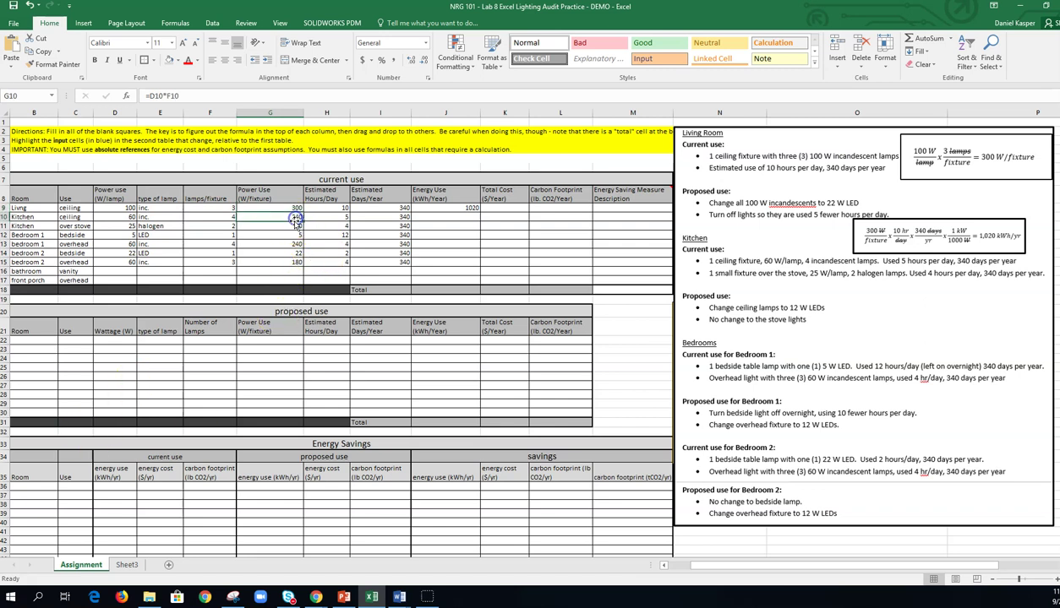
left_click(291, 226)
left_click(287, 238)
left_click(286, 252)
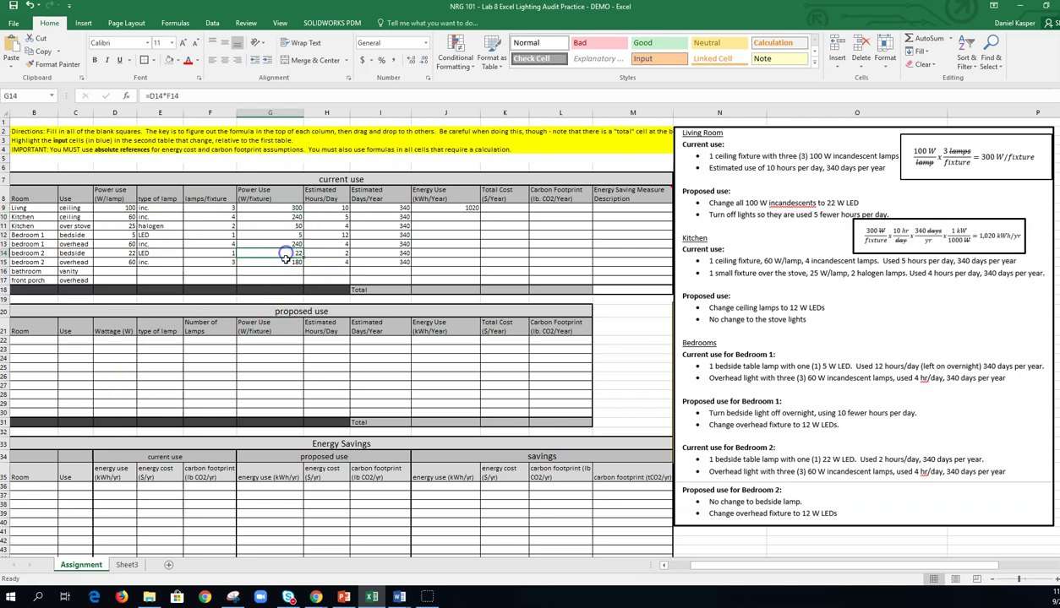
left_click(288, 263)
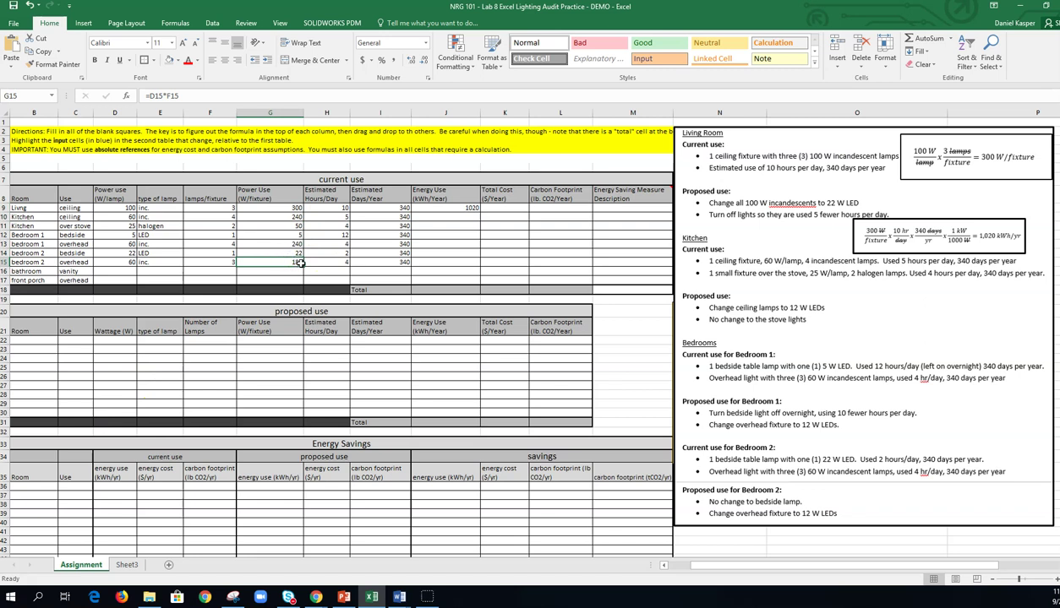
left_click(130, 271)
left_click(154, 273)
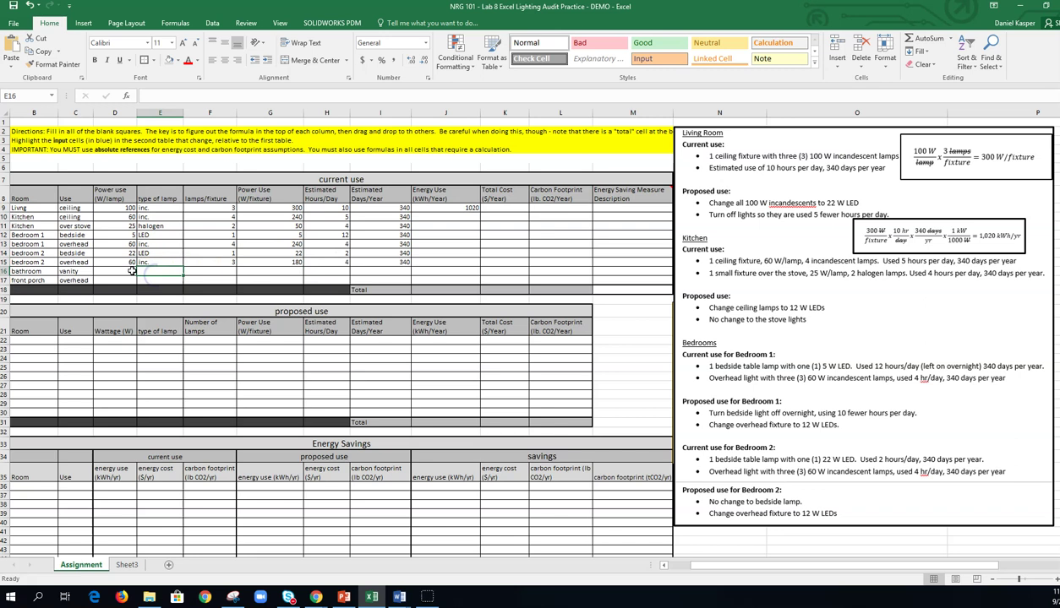
left_click(285, 264)
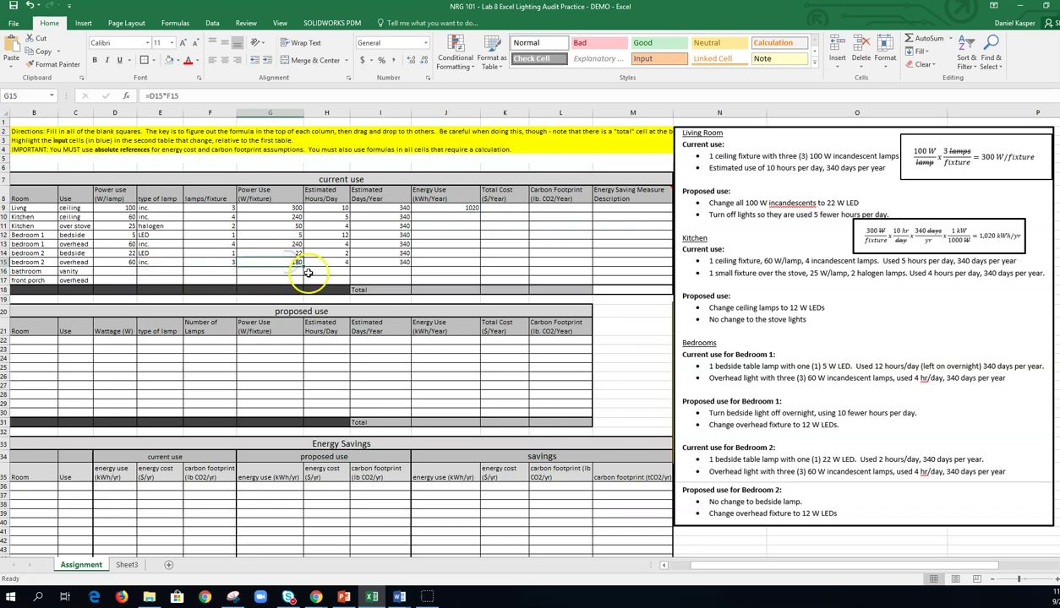
left_click(286, 237)
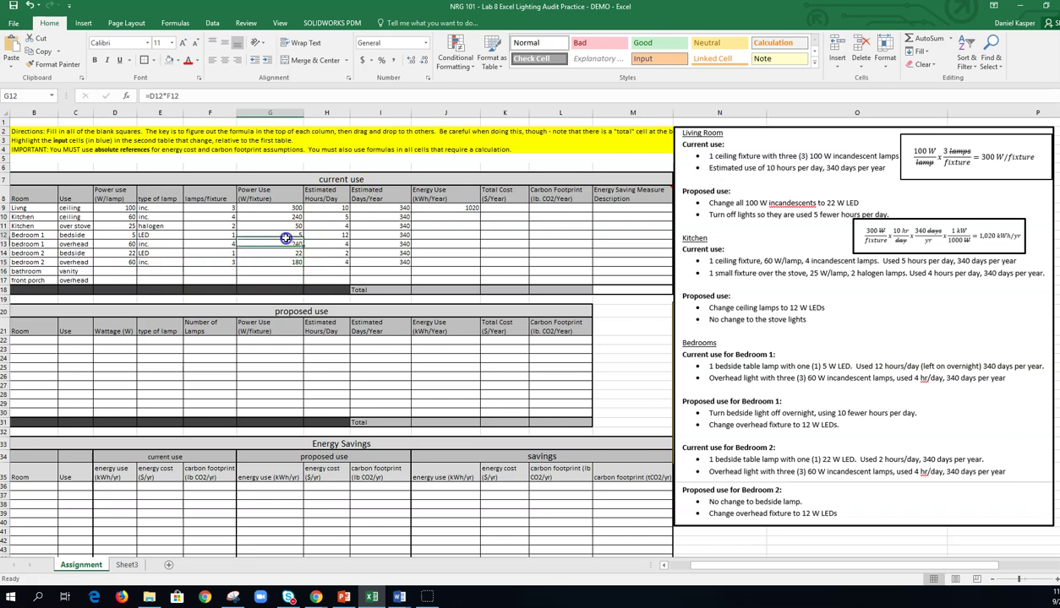
left_click(285, 210)
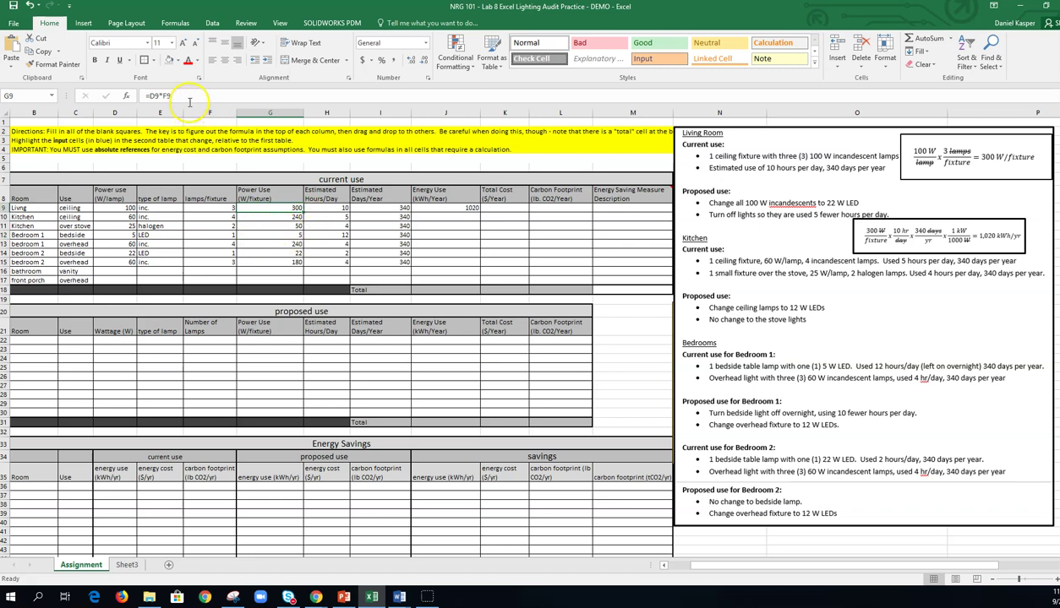
left_click(280, 226)
left_click(283, 211)
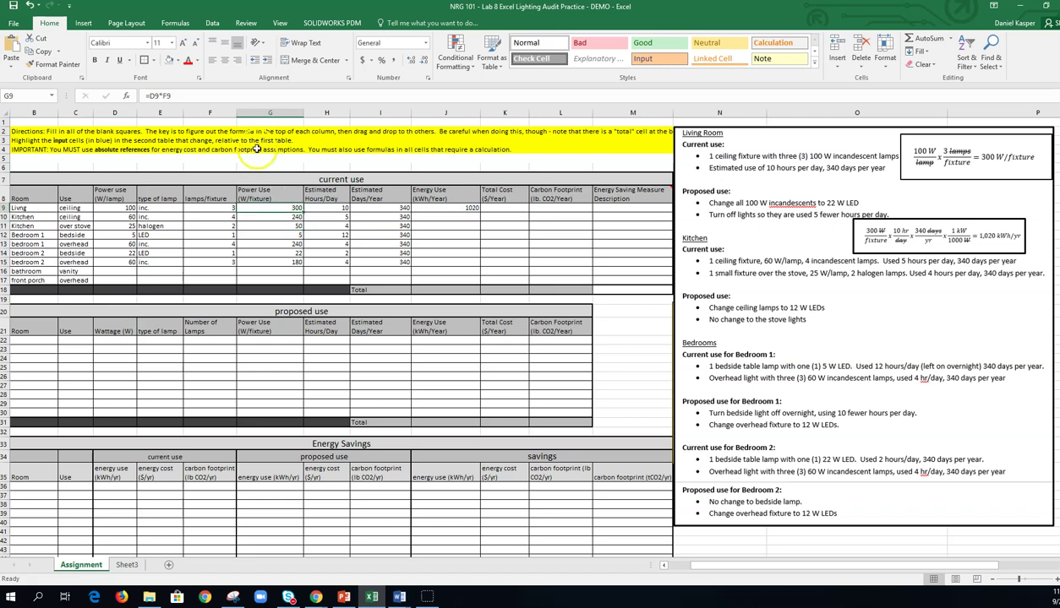
left_click(207, 97)
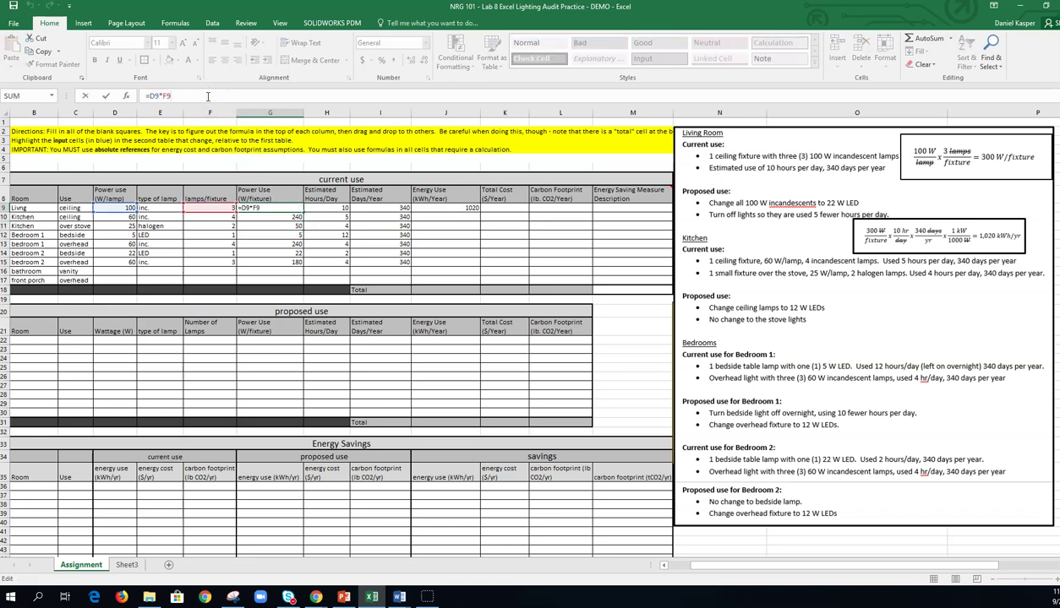
key("BackSpace")
key("BackSpace")
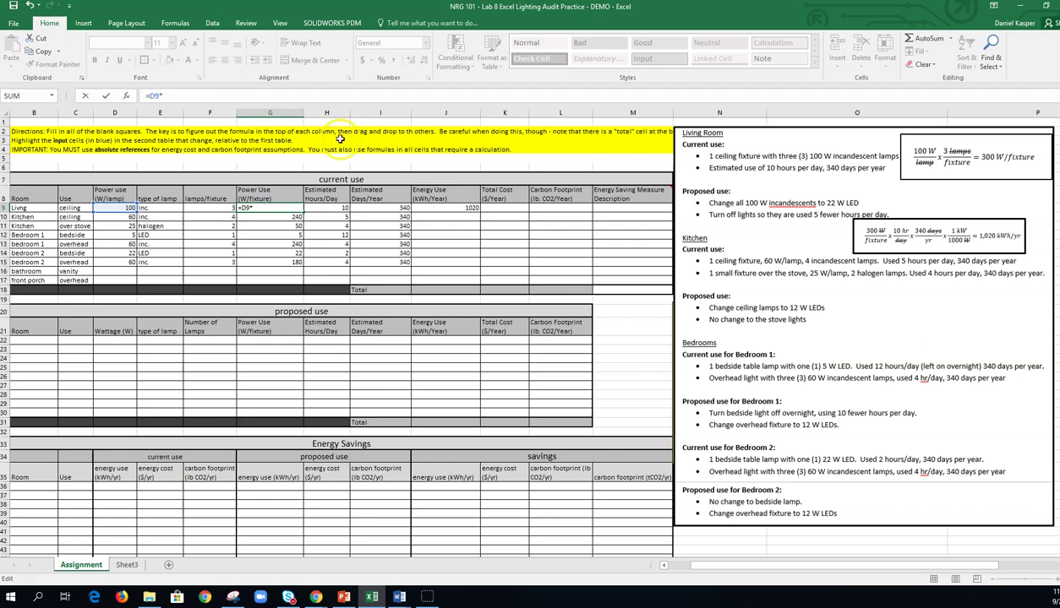
left_click(380, 208)
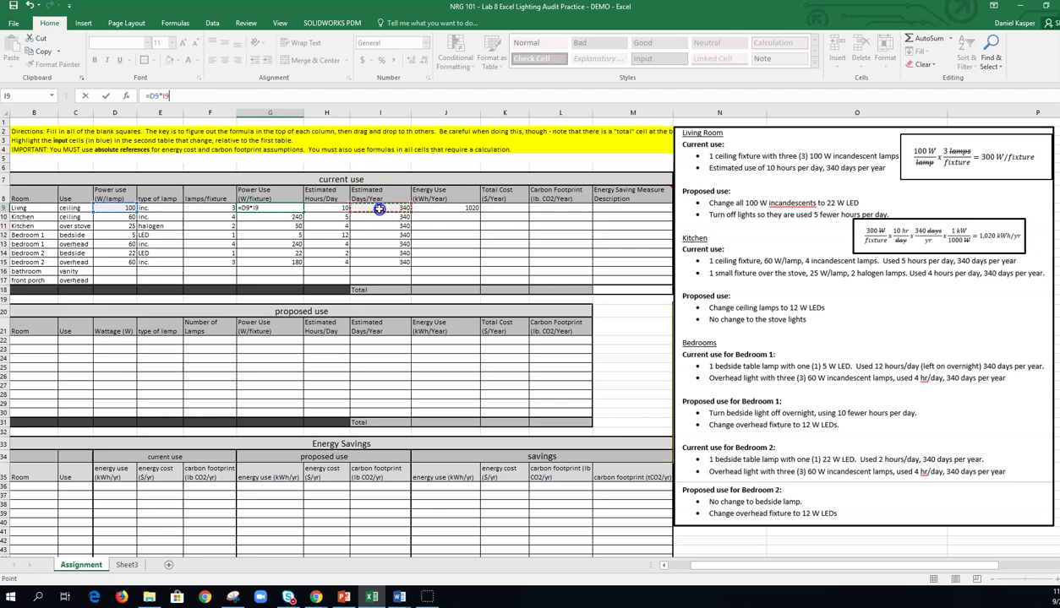
key("Return")
left_click(287, 208)
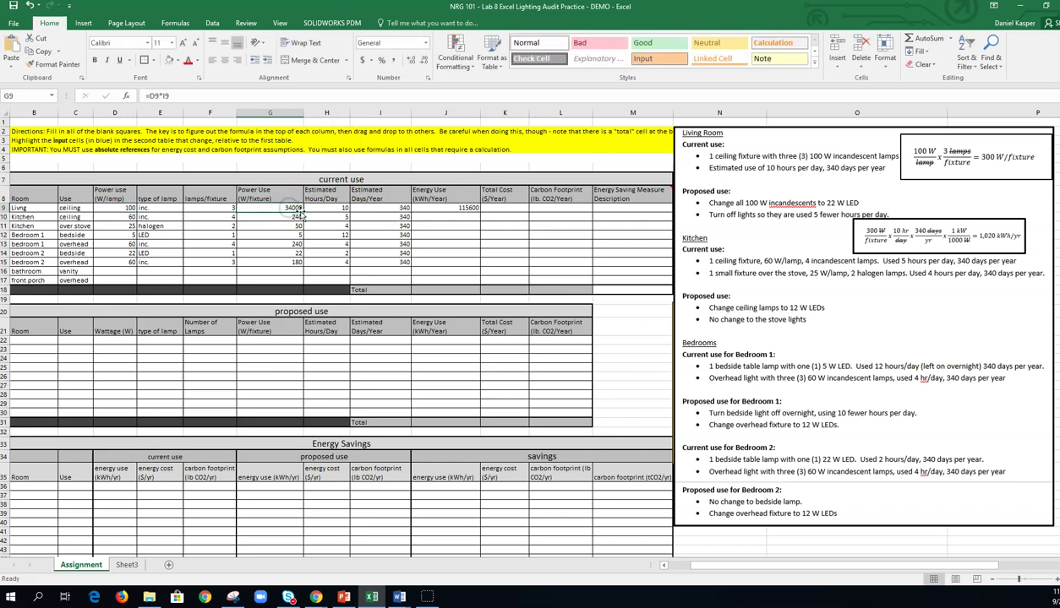
left_click_drag(300, 214, 302, 263)
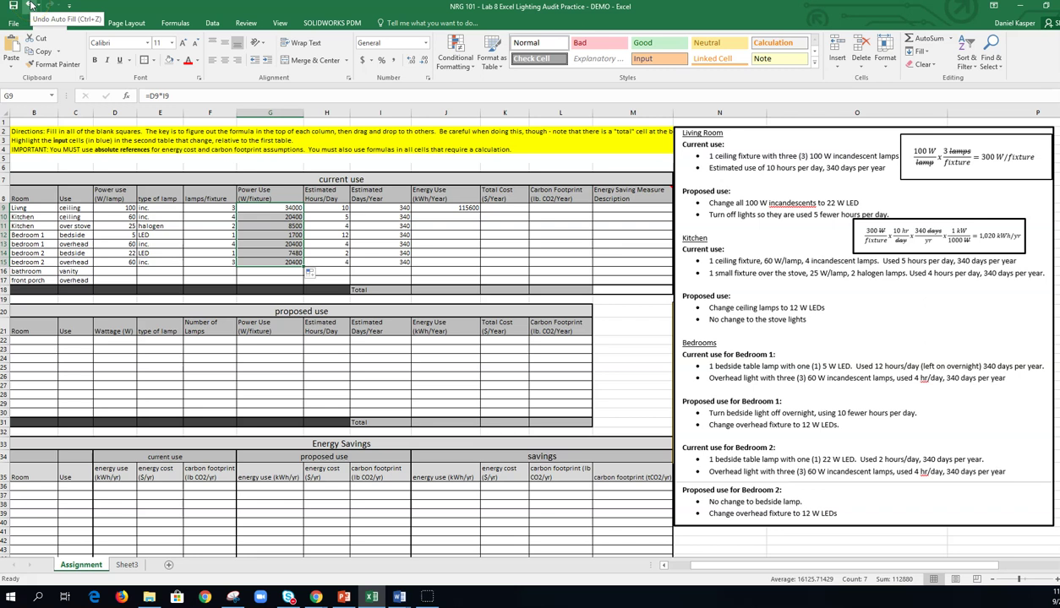
left_click(30, 5)
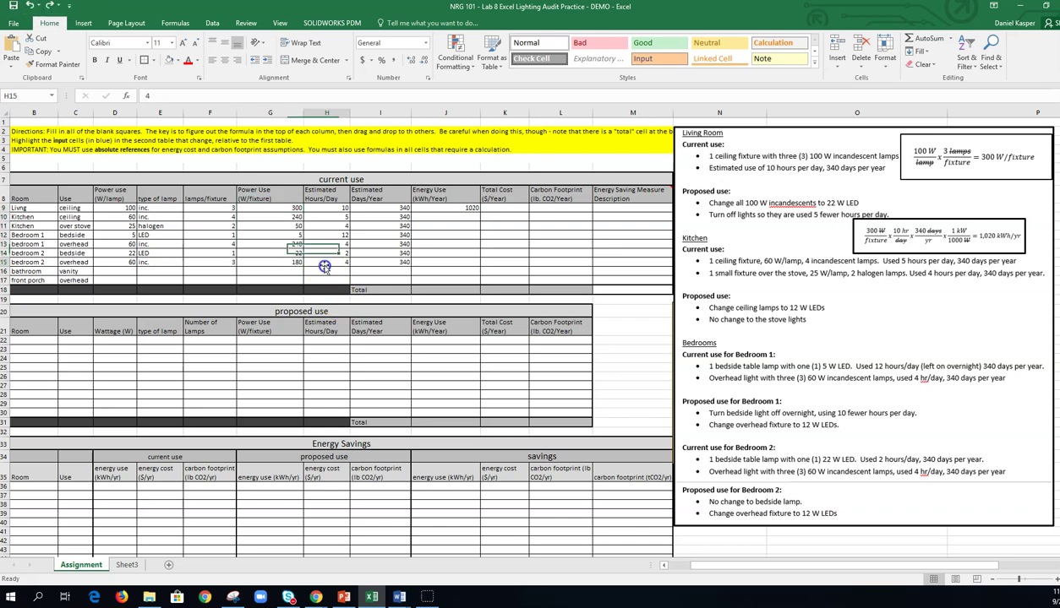
left_click_drag(296, 208, 287, 264)
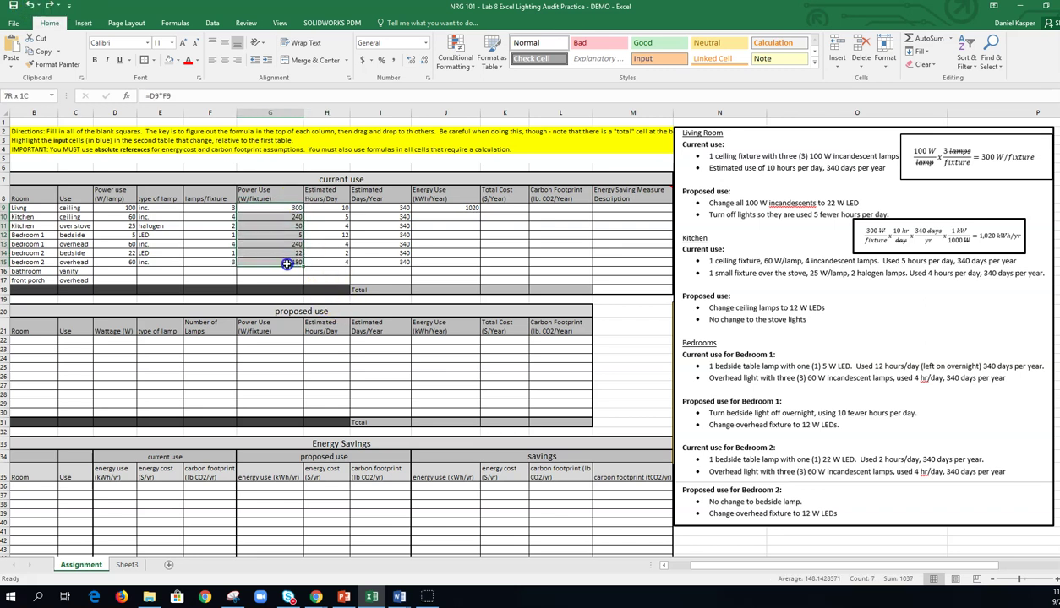
Copy J9's =G9*H9*I9/1000 down through J15, giving 1020 to 244.8 kWh/year
left_click(364, 253)
left_click(450, 208)
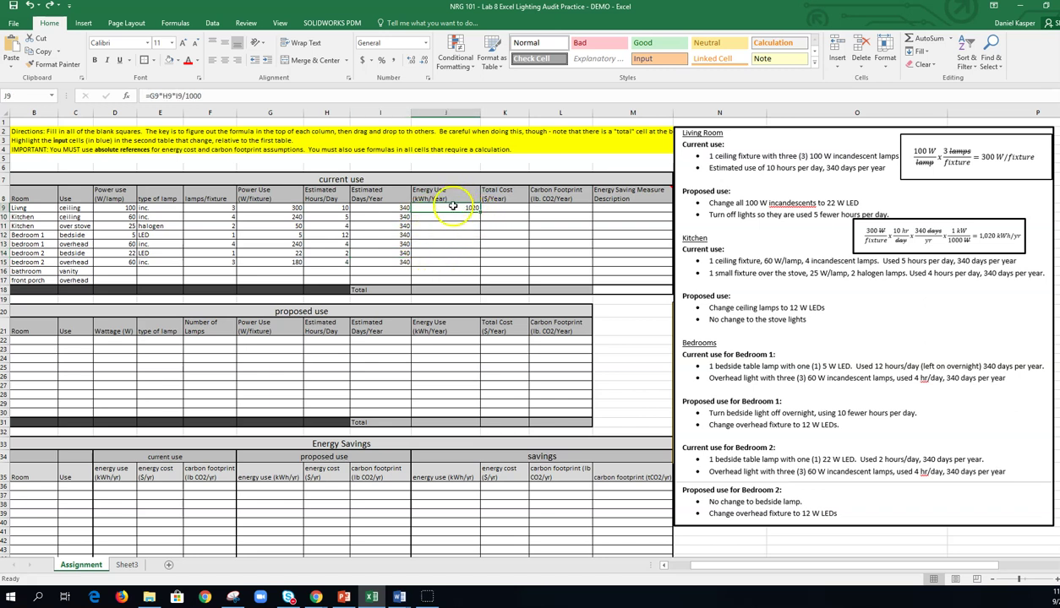
left_click_drag(480, 213, 476, 266)
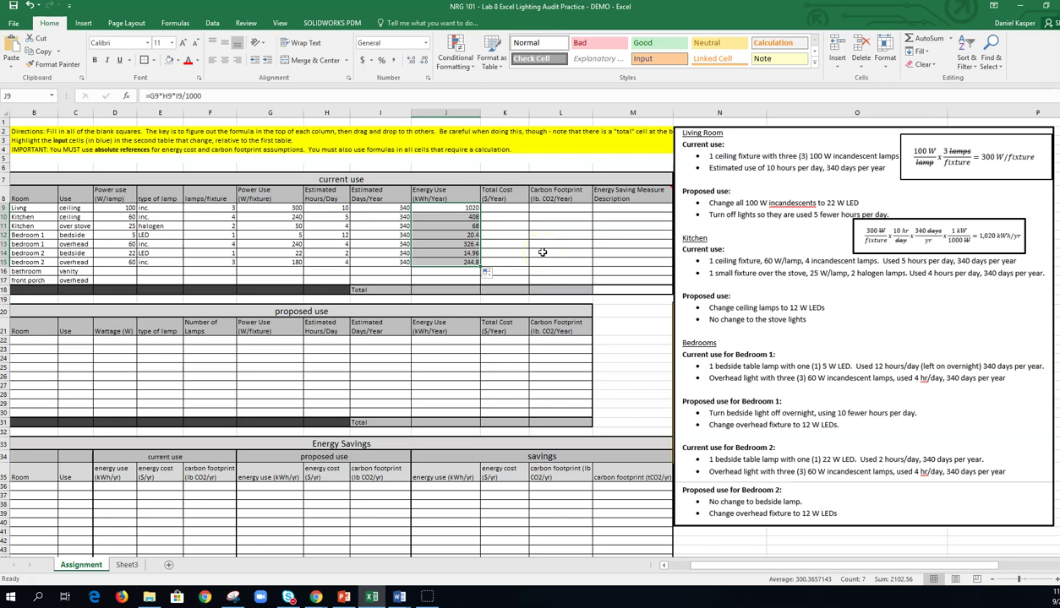
left_click(543, 252)
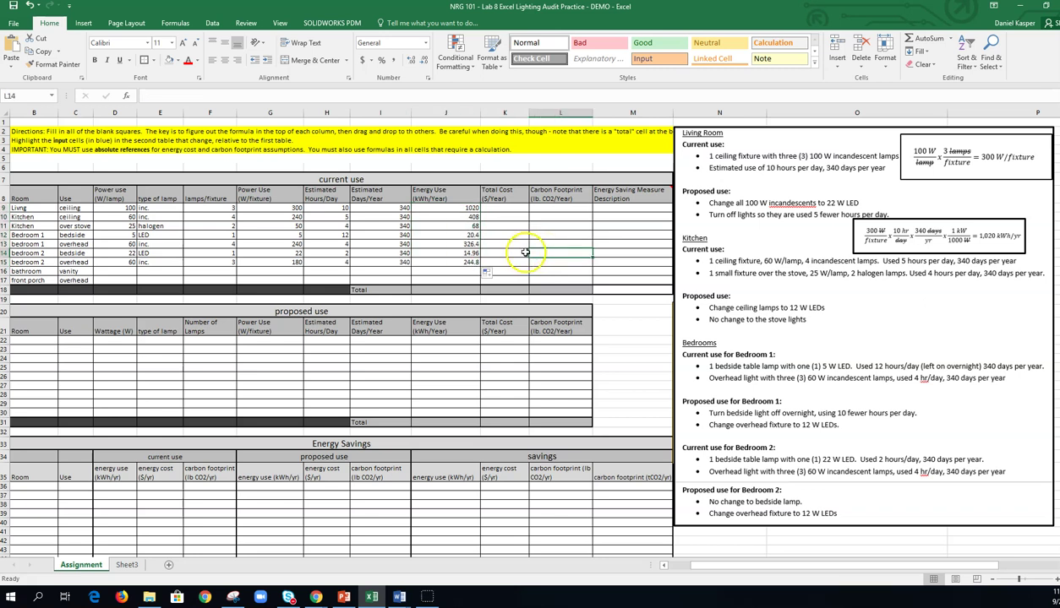